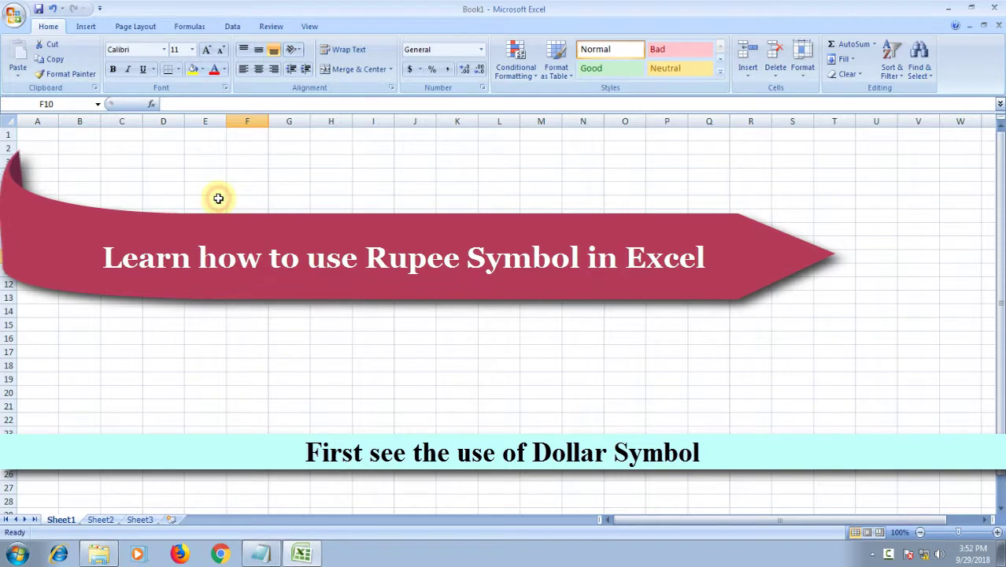
# Apply Currency format with the $ symbol and 2 decimal places to cells E6:E17.
pyautogui.click(218, 199)
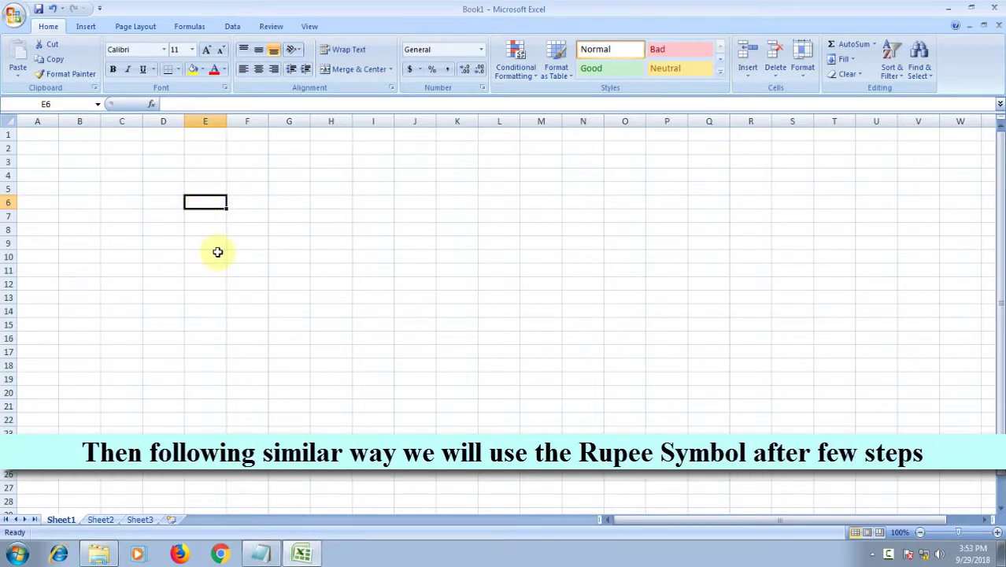
pyautogui.moveTo(204, 201); pyautogui.dragTo(203, 352)
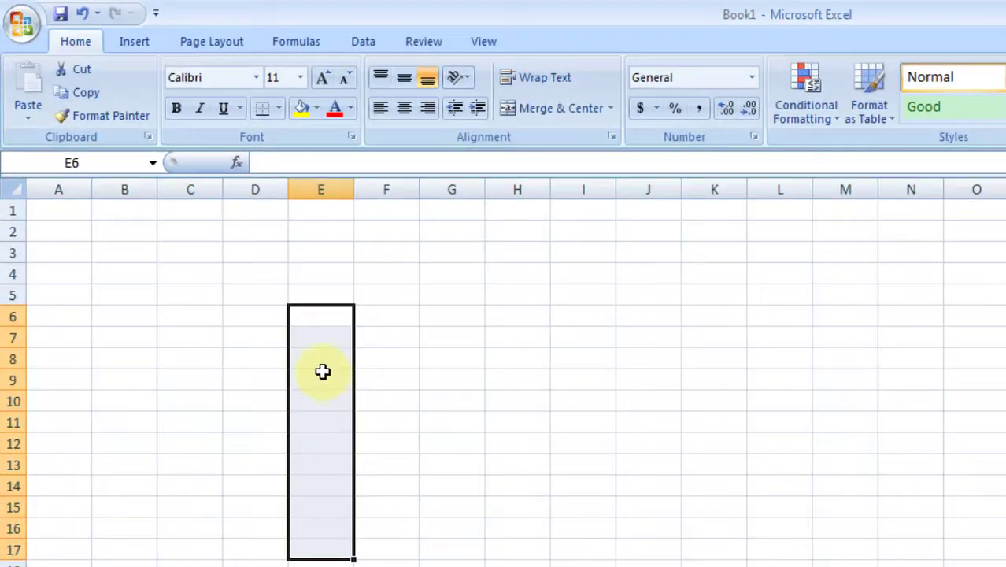
pyautogui.rightClick(209, 242)
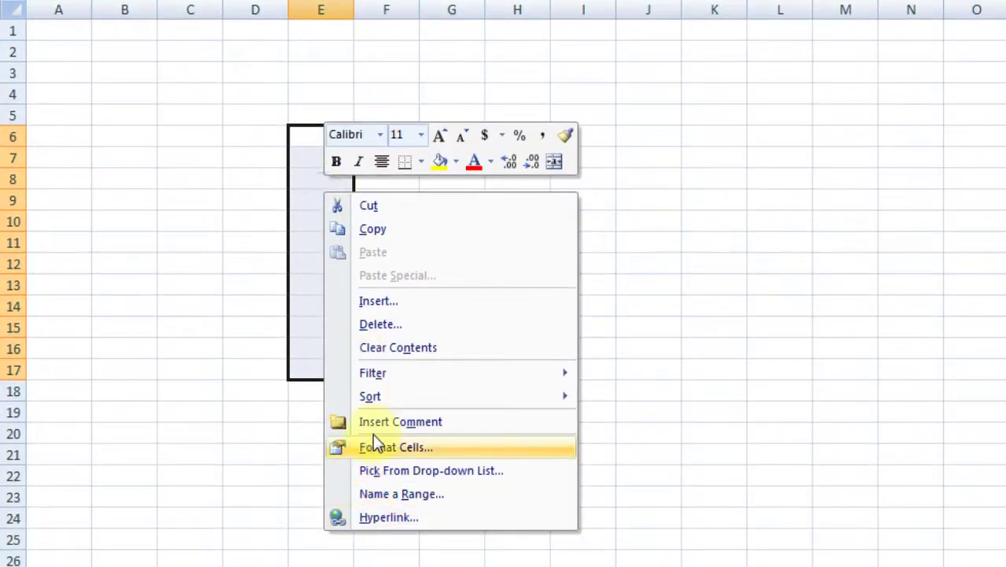
pyautogui.click(393, 447)
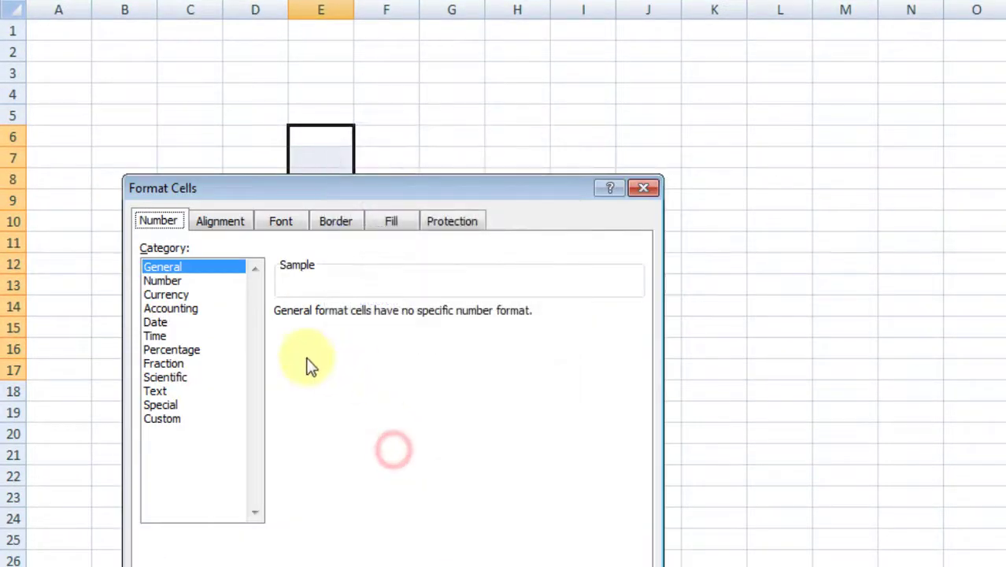
pyautogui.click(179, 296)
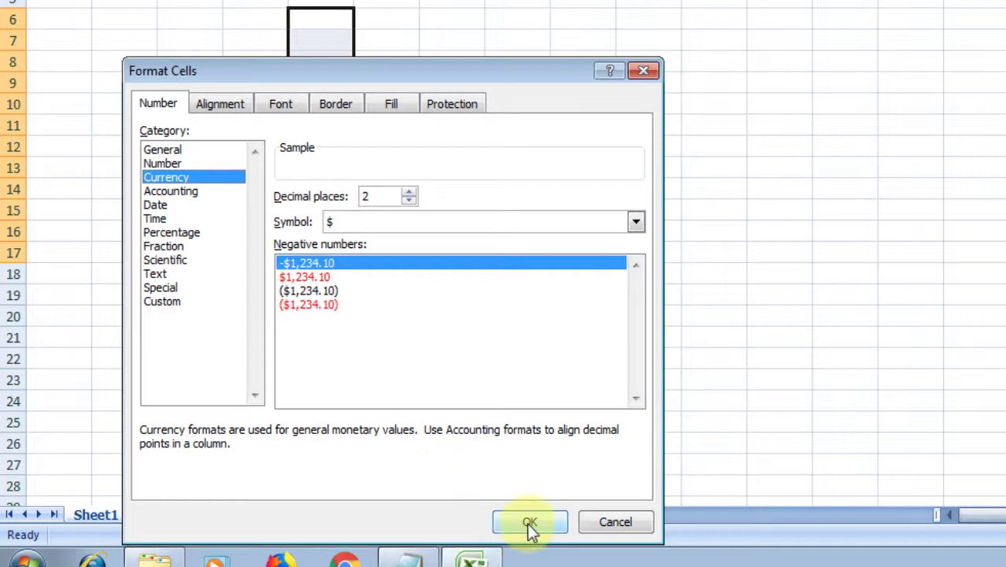
pyautogui.click(529, 522)
pyautogui.click(324, 43)
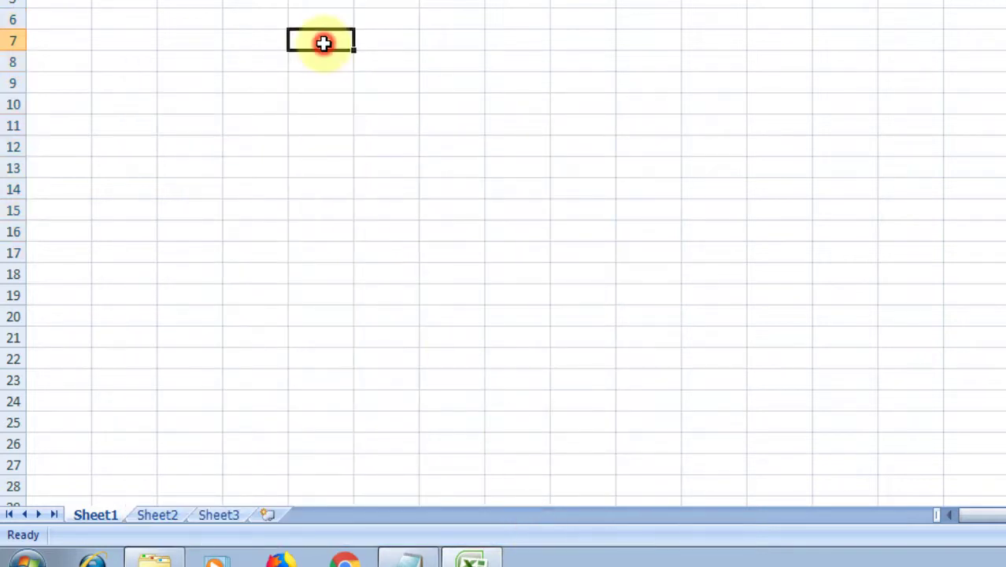
pyautogui.write('50')
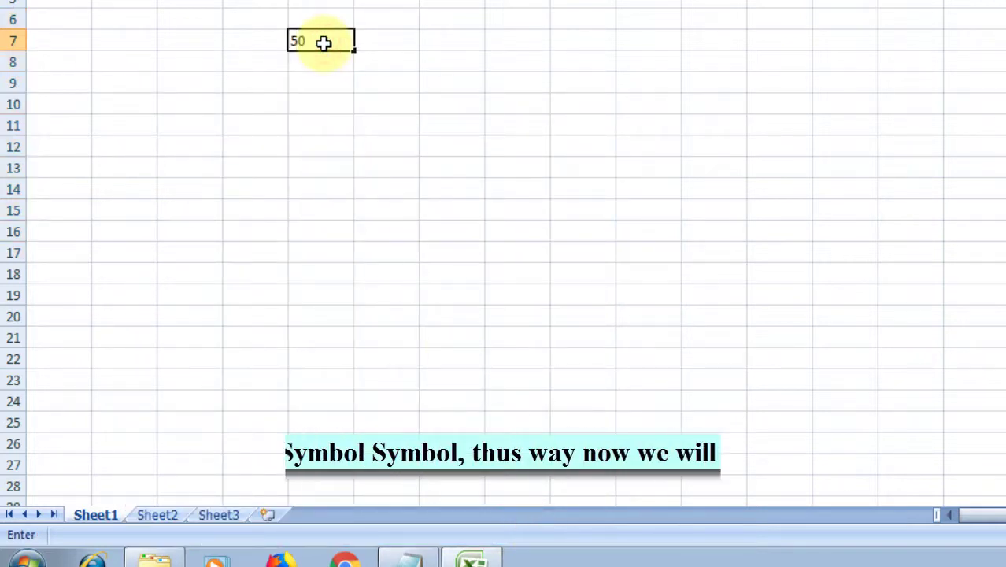
pyautogui.press('Return')
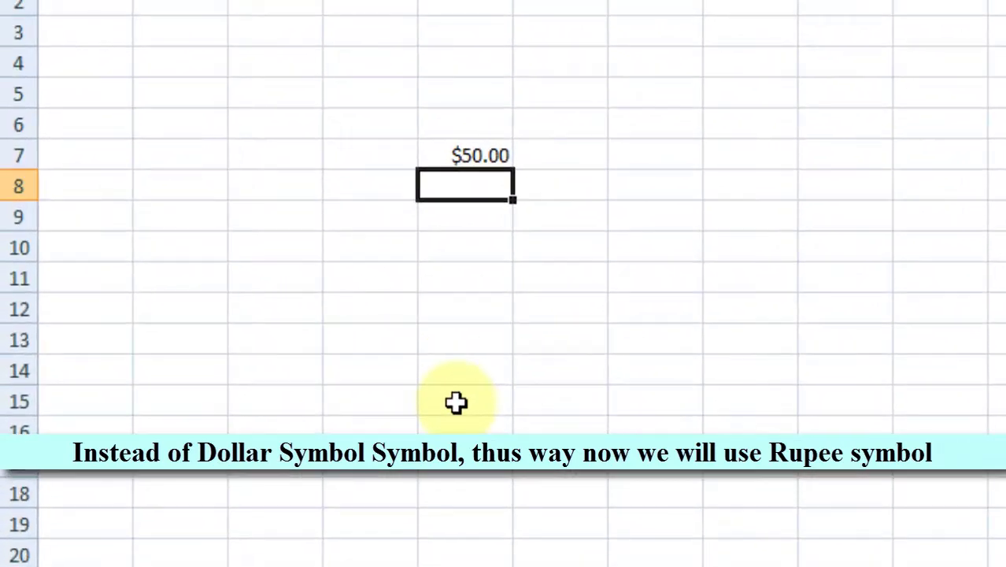
pyautogui.write('70')
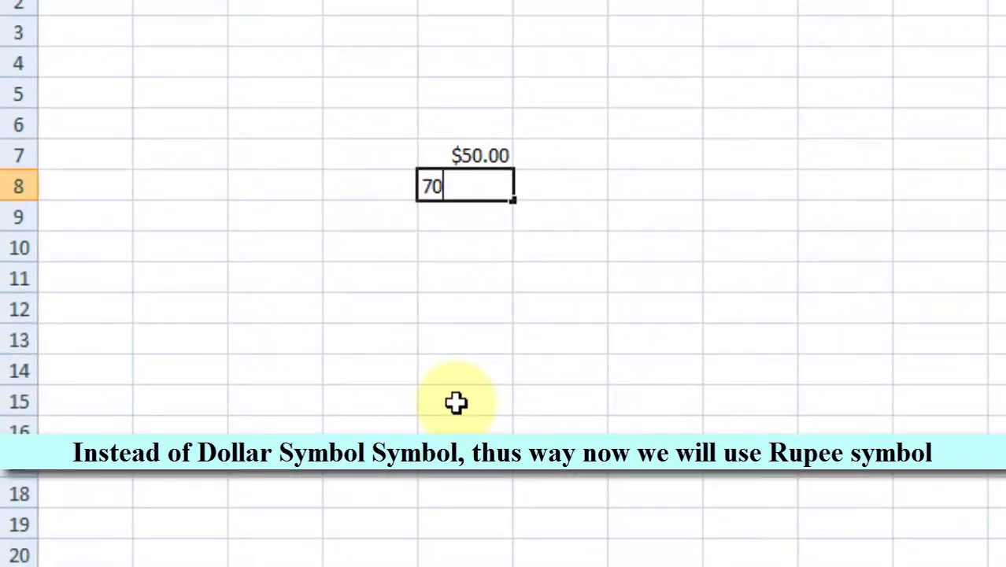
pyautogui.press('Return')
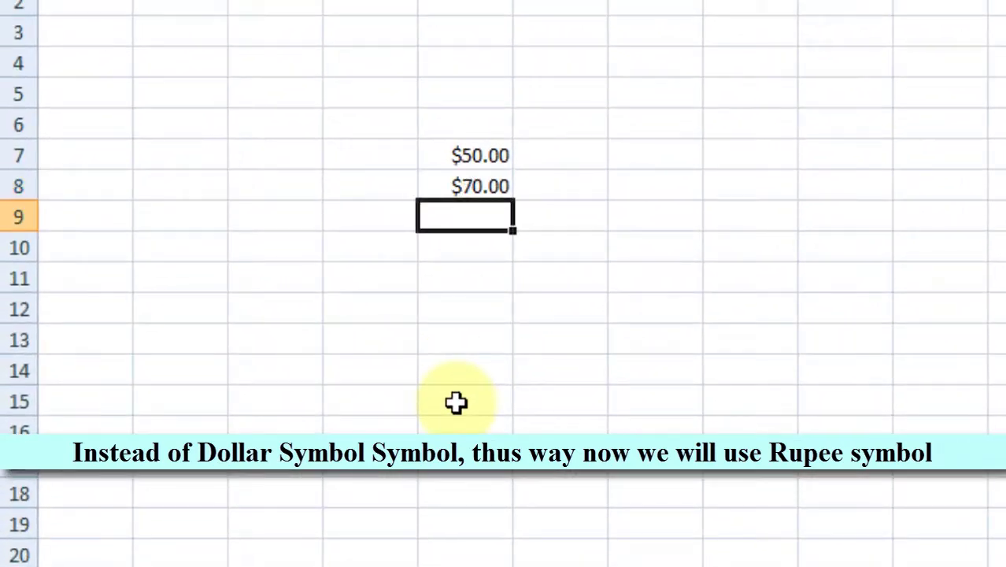
pyautogui.write('30')
pyautogui.press('Return')
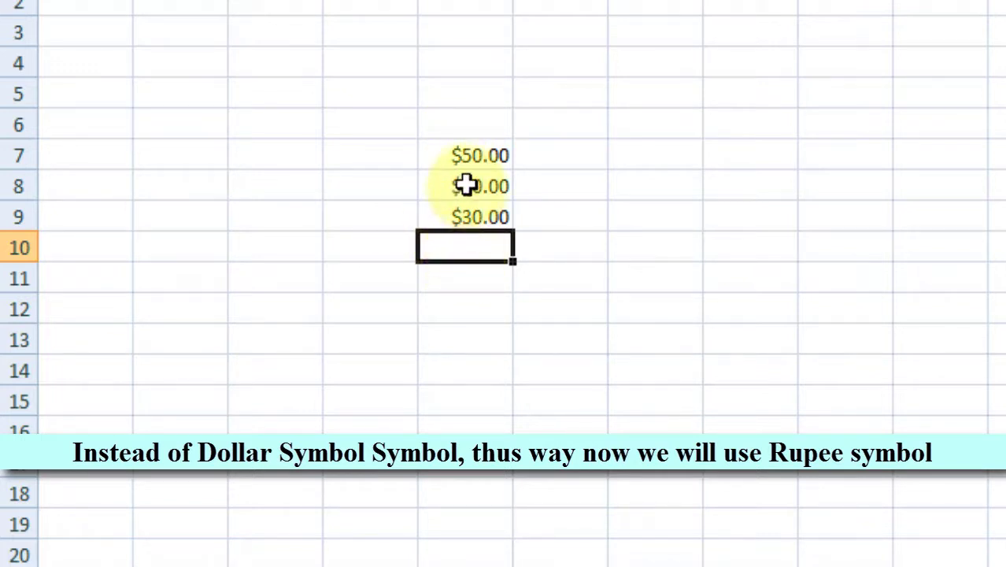
pyautogui.moveTo(461, 146); pyautogui.dragTo(450, 229)
pyautogui.press('Delete')
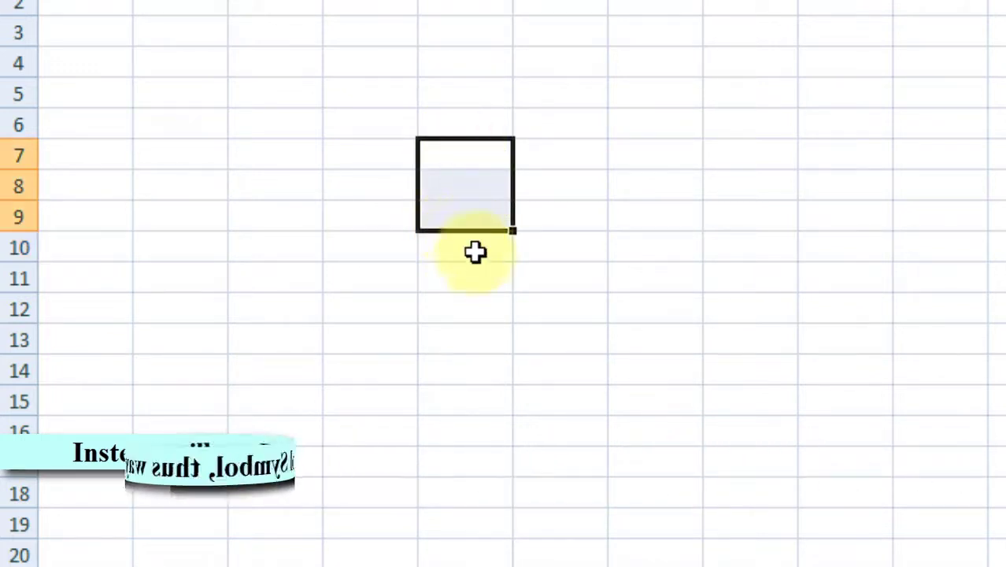
# Search Google for 'download foradian rupee font' using the first suggestion.
pyautogui.click(346, 266)
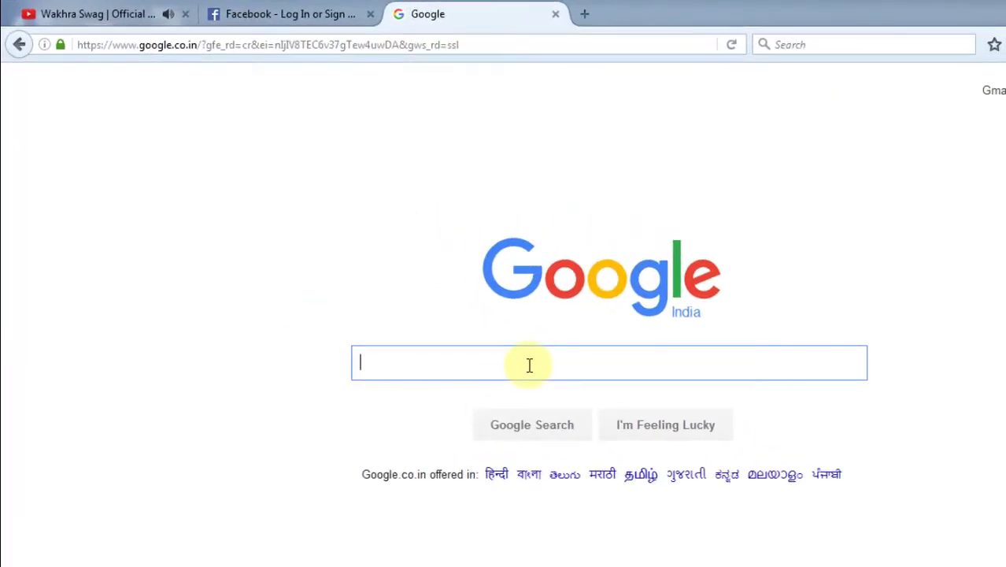
pyautogui.write('down')
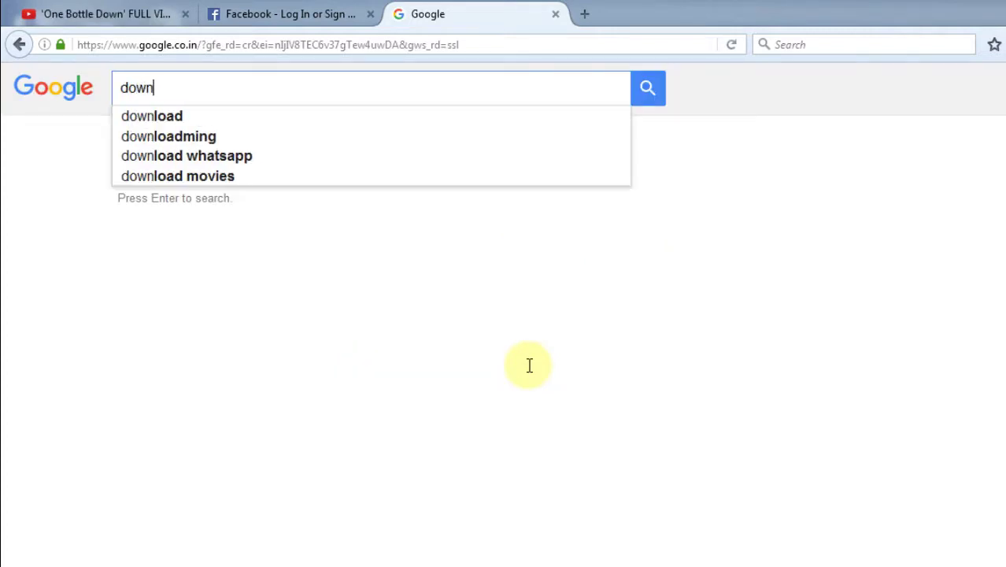
pyautogui.write('load')
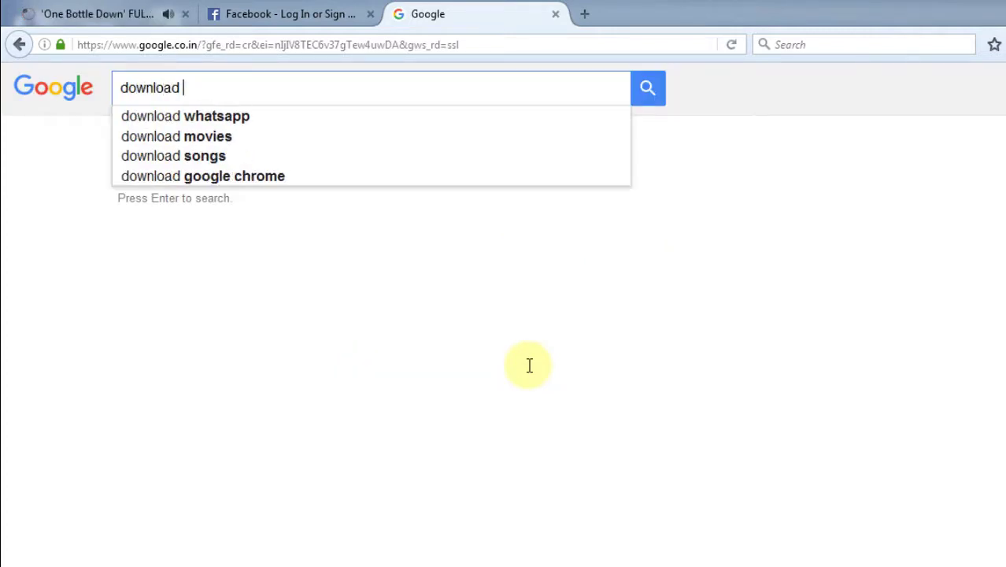
pyautogui.write(' fo')
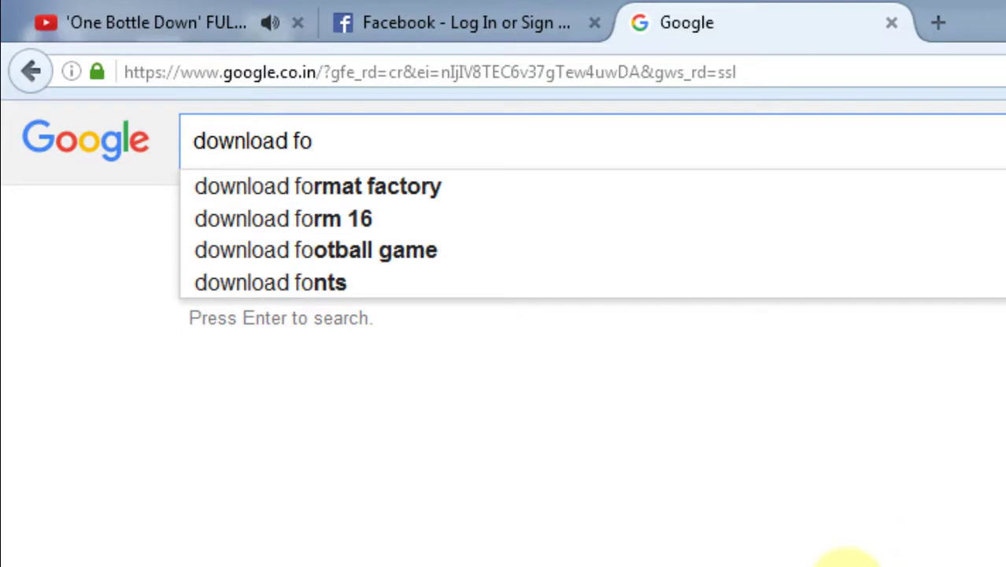
pyautogui.write('r')
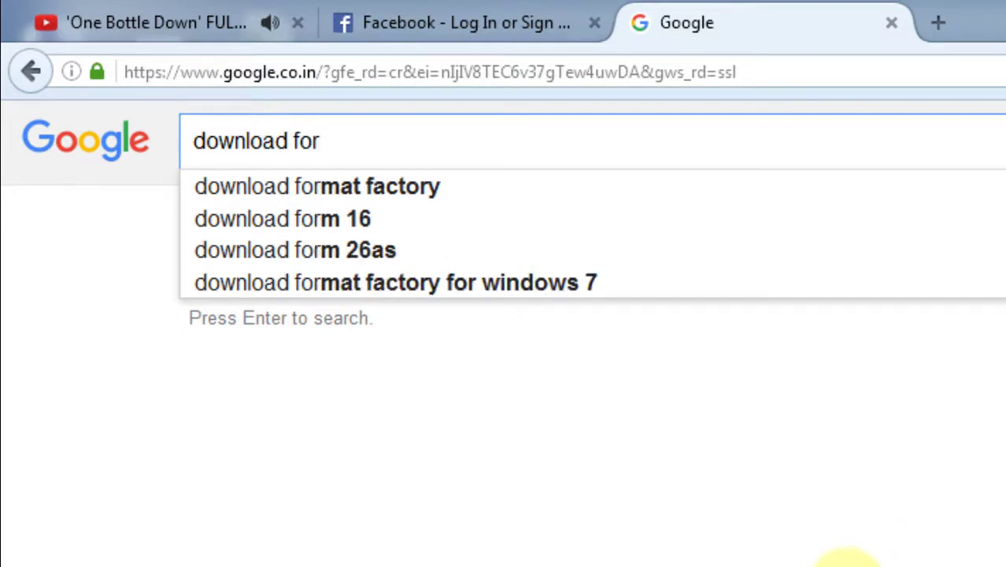
pyautogui.write('adia')
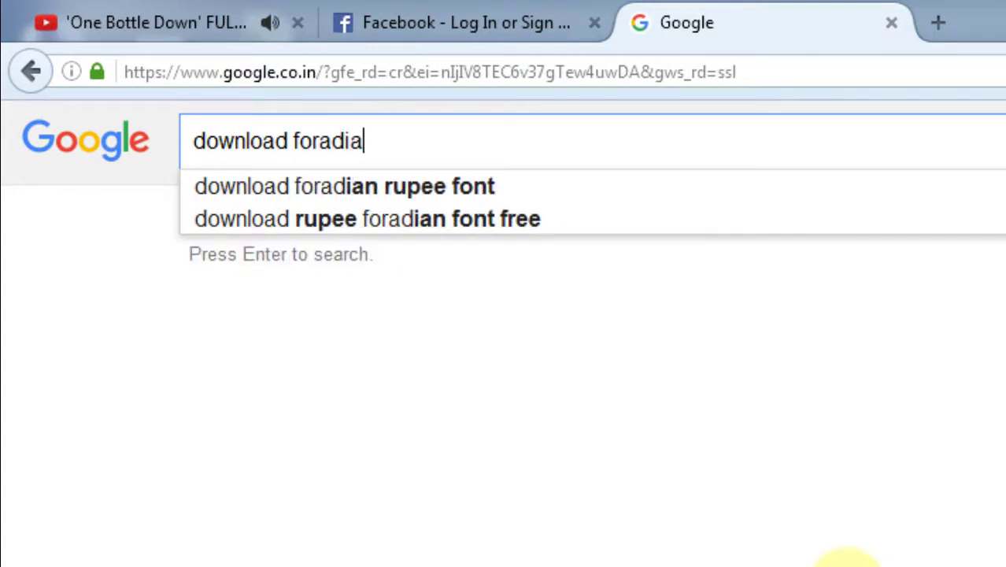
pyautogui.write('n ru')
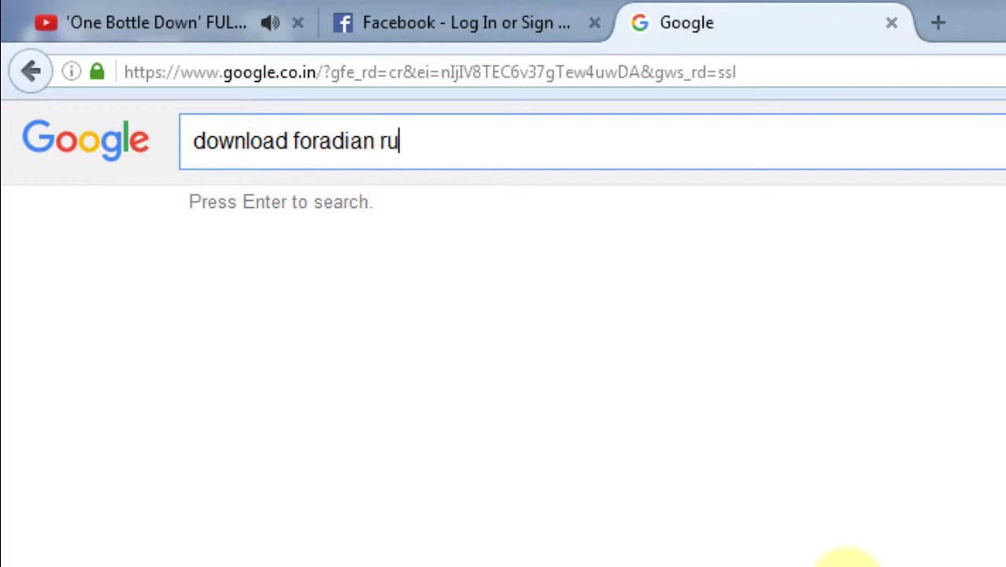
pyautogui.write('p')
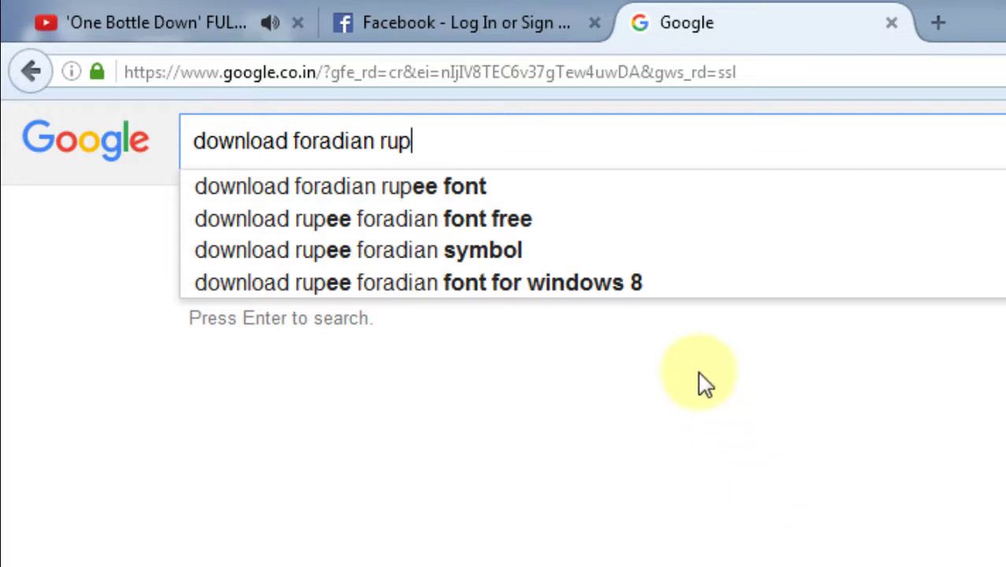
pyautogui.click(612, 193)
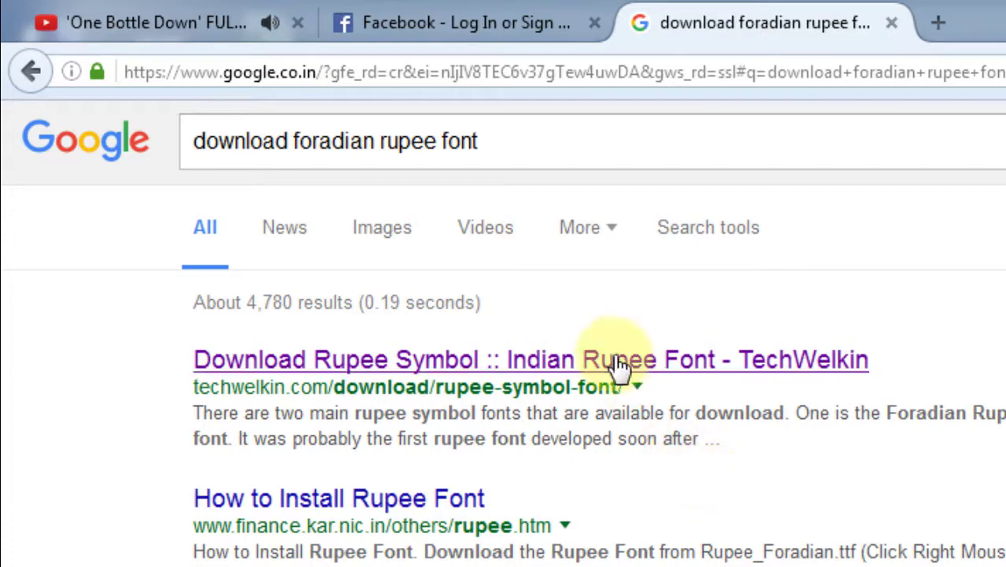
# From the TechWelkin rupee font page, download and save Rupee_Foradian.ttf.
pyautogui.click(621, 362)
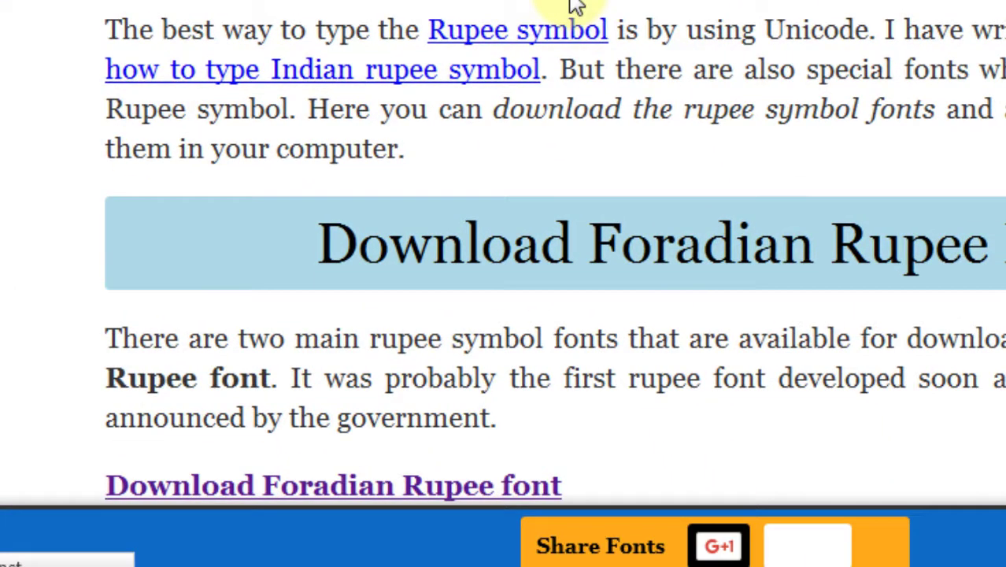
pyautogui.scroll(-3, 504, 314)
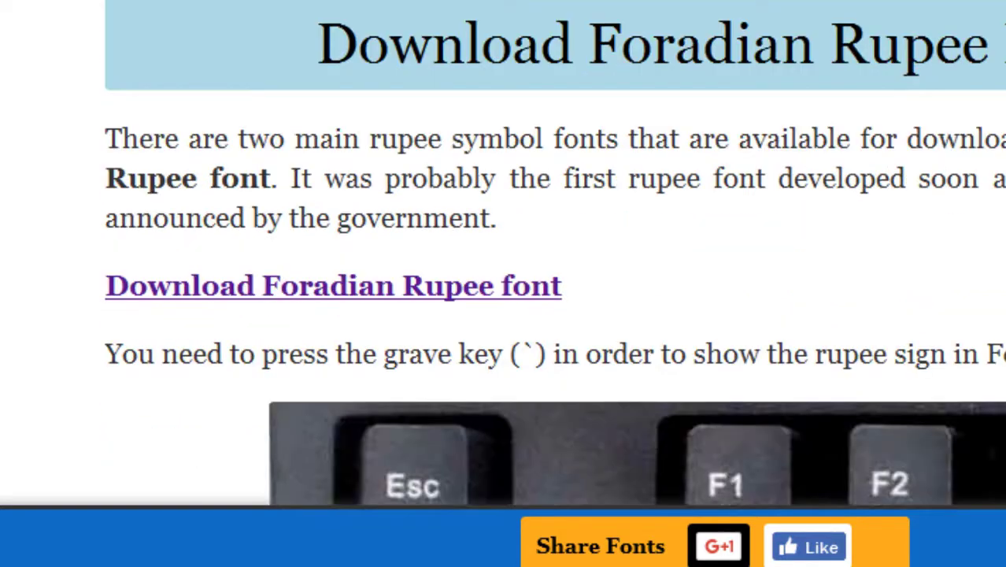
pyautogui.scroll(-2, 504, 315)
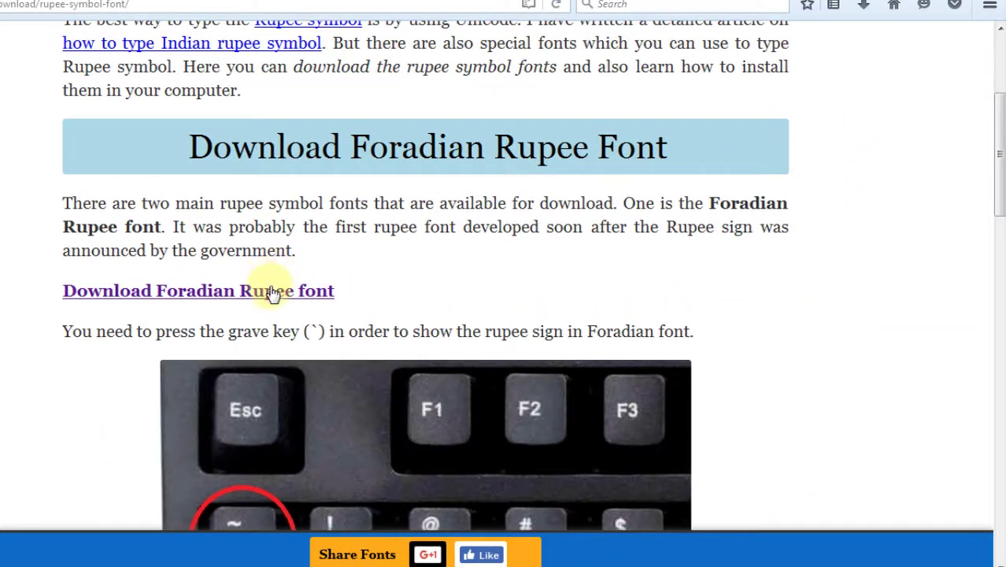
pyautogui.click(270, 291)
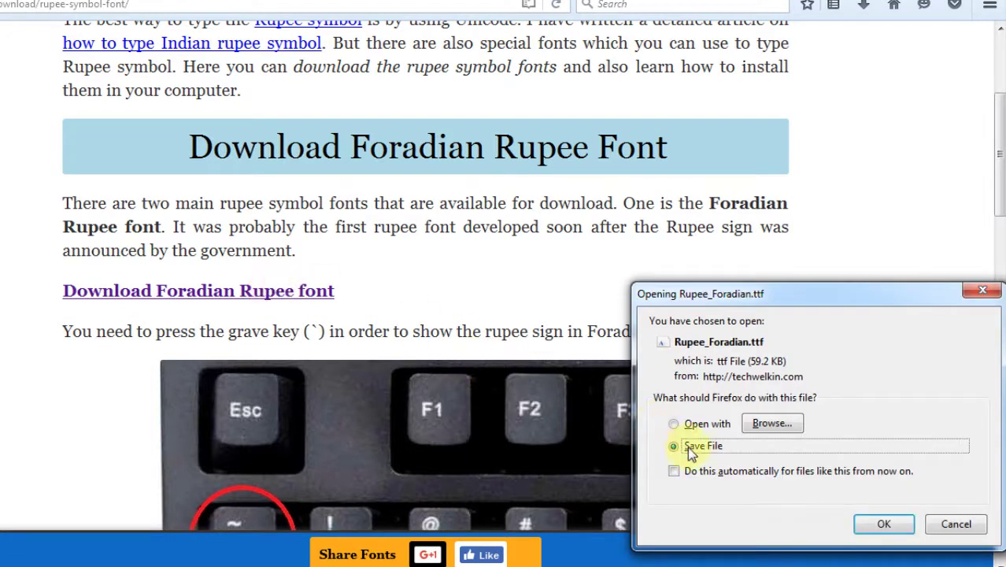
pyautogui.click(879, 533)
pyautogui.click(880, 527)
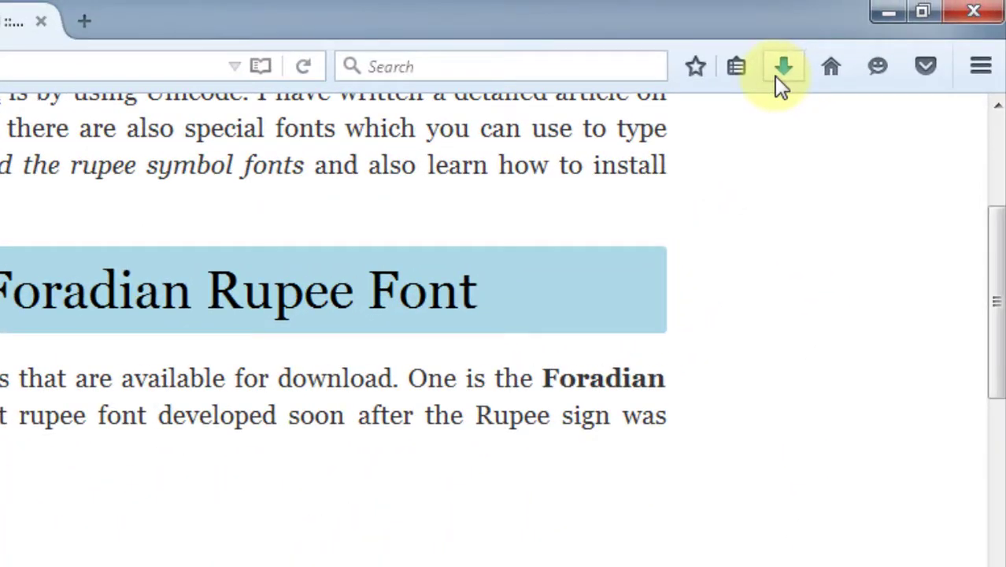
# Install Rupee_Foradian(1).ttf from Firefox downloads, replacing the existing font, then return to Excel.
pyautogui.click(780, 69)
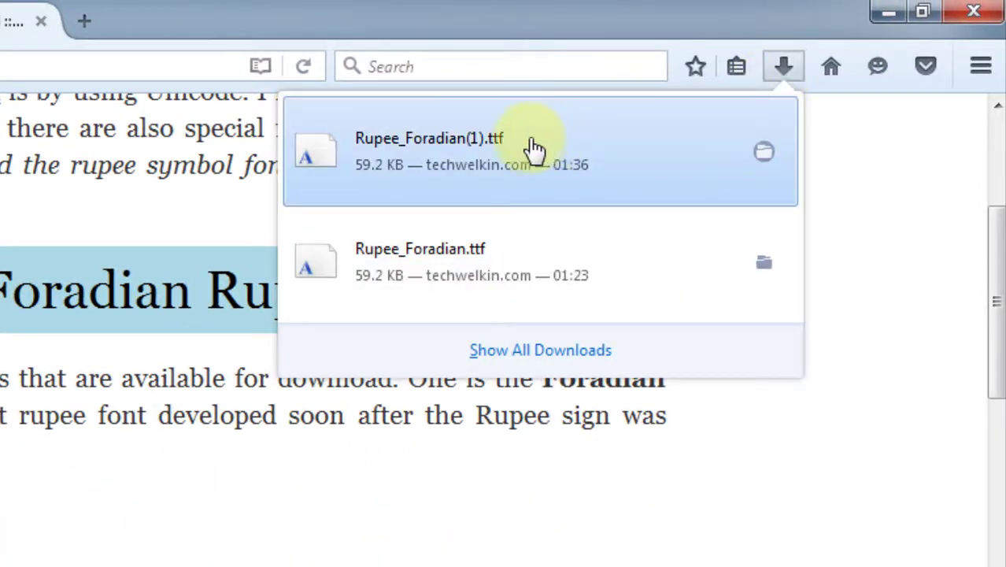
pyautogui.click(431, 167)
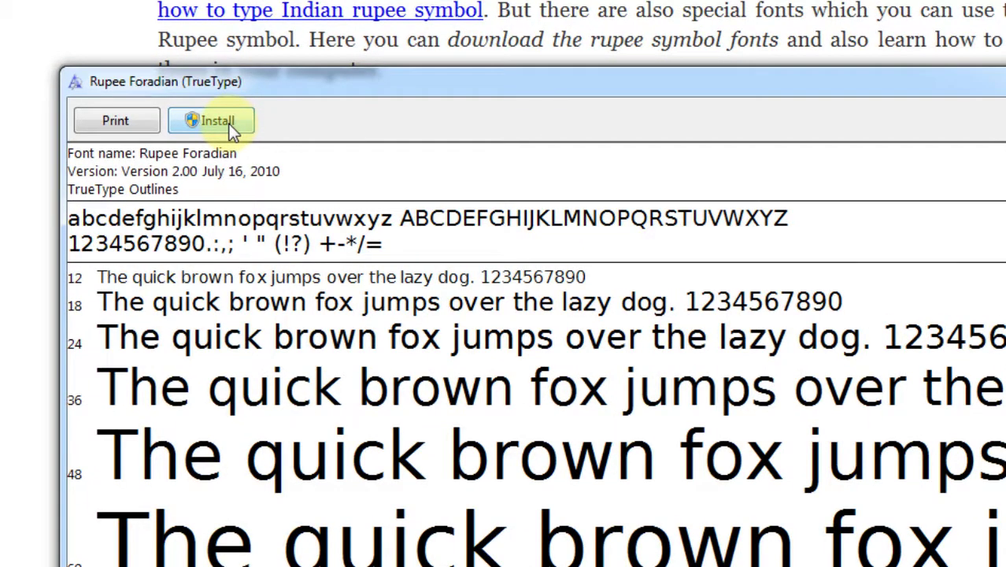
pyautogui.click(229, 124)
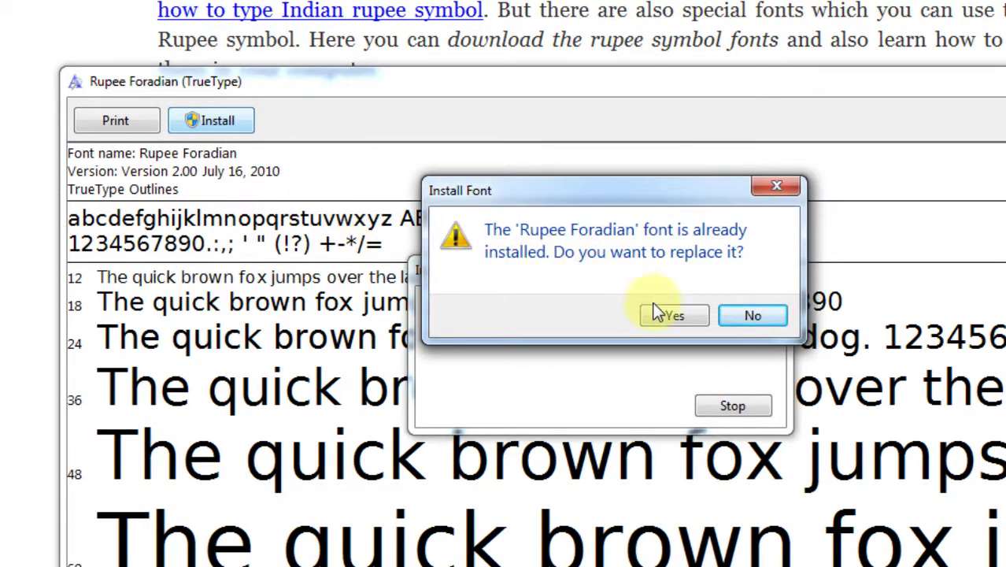
pyautogui.click(676, 316)
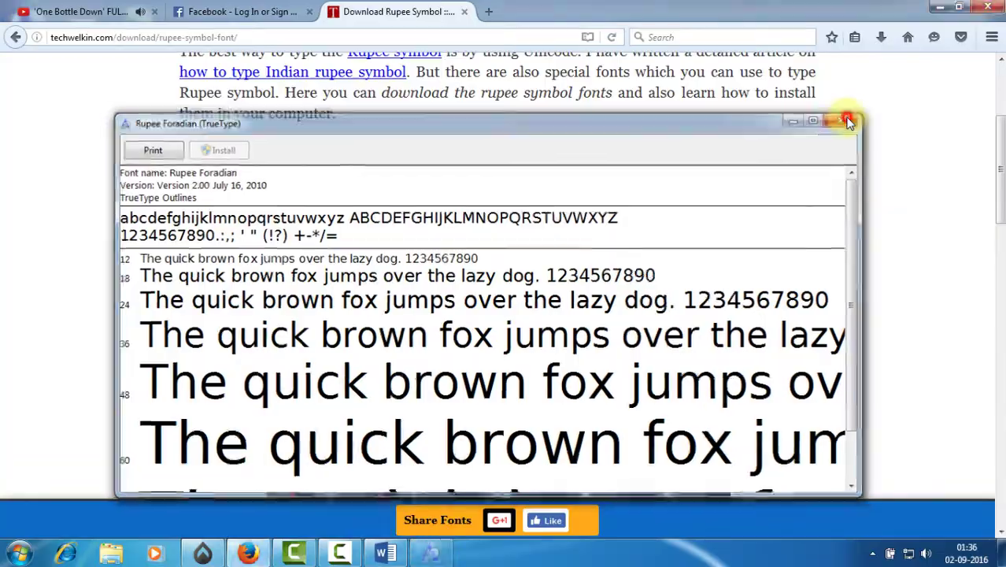
pyautogui.click(301, 551)
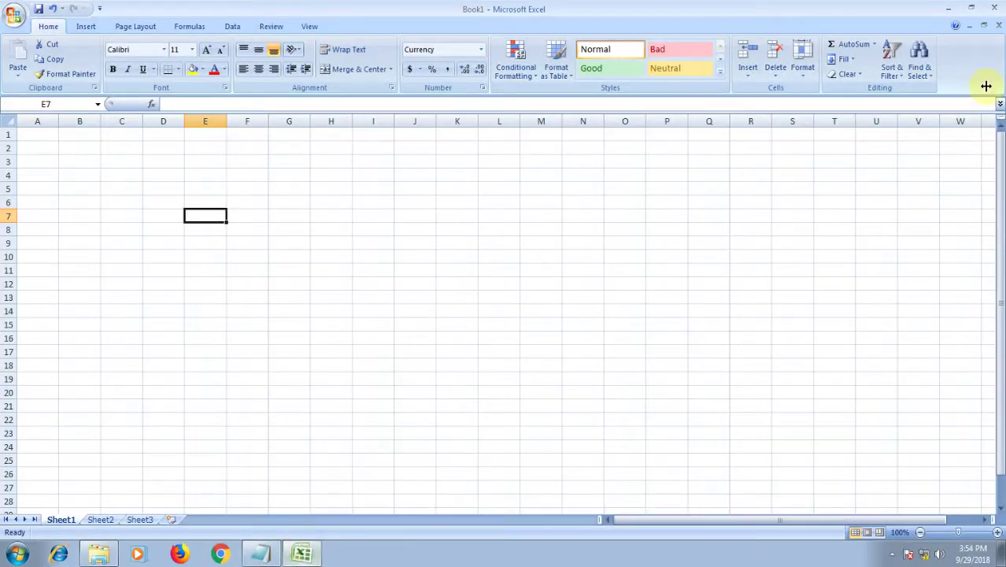
# Close Excel without saving Book1 and relaunch Excel 2007 from Start > All Programs > Microsoft Office.
pyautogui.click(994, 10)
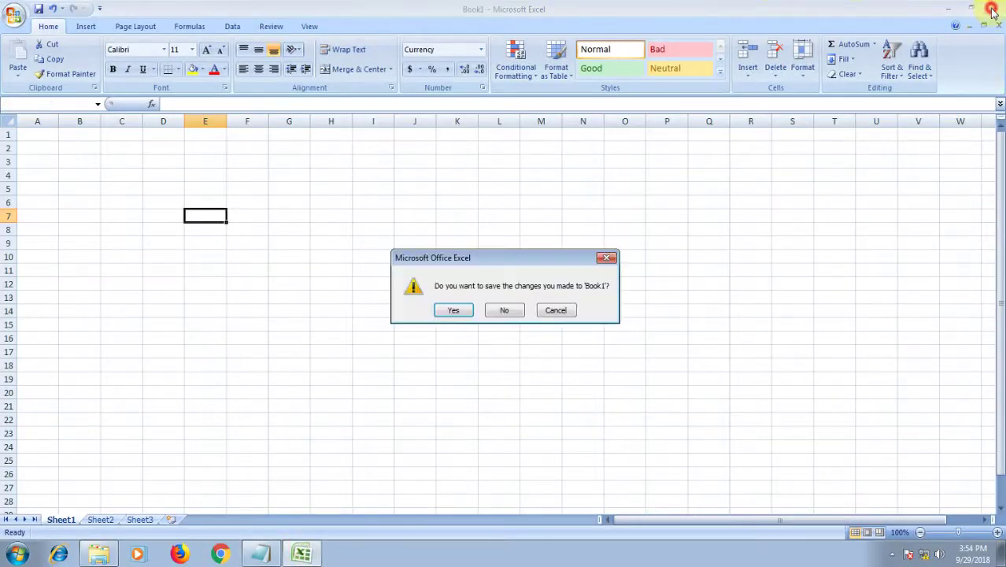
pyautogui.click(506, 311)
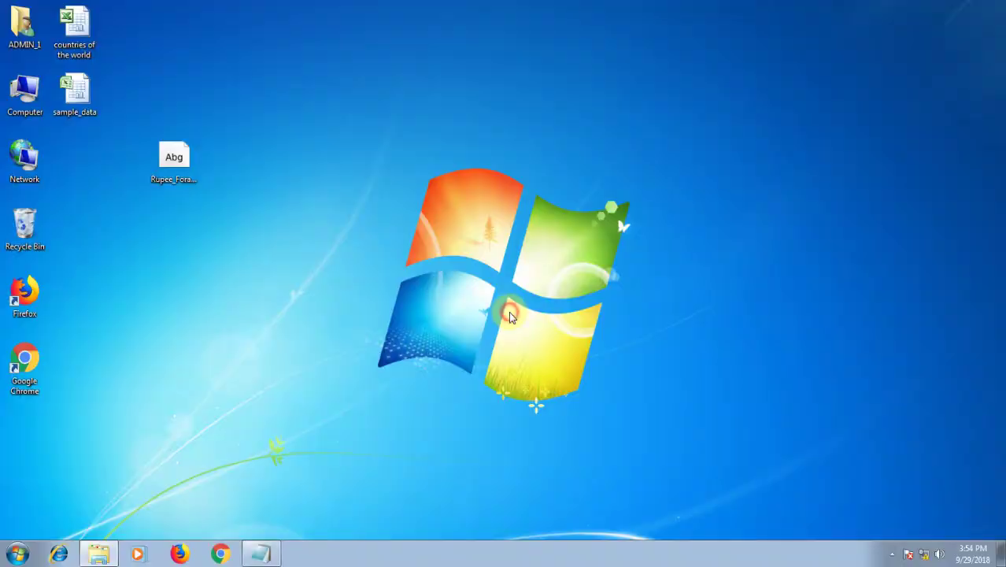
pyautogui.click(16, 554)
pyautogui.click(37, 493)
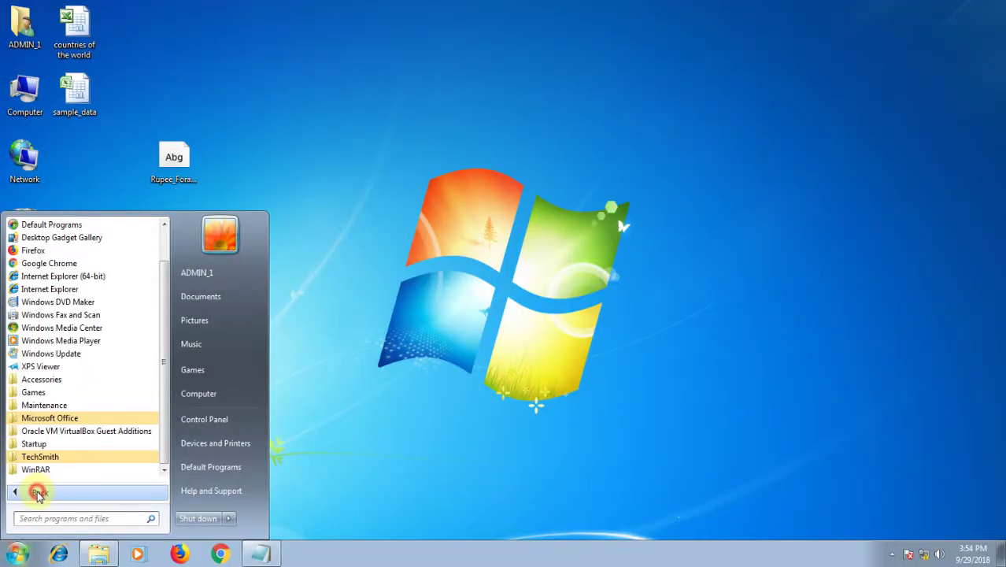
pyautogui.click(60, 418)
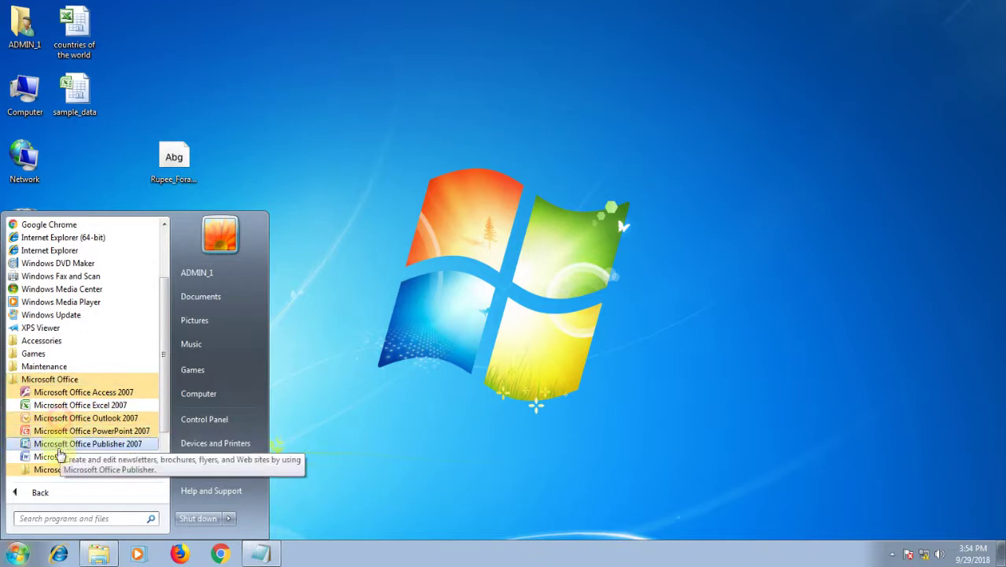
pyautogui.click(70, 407)
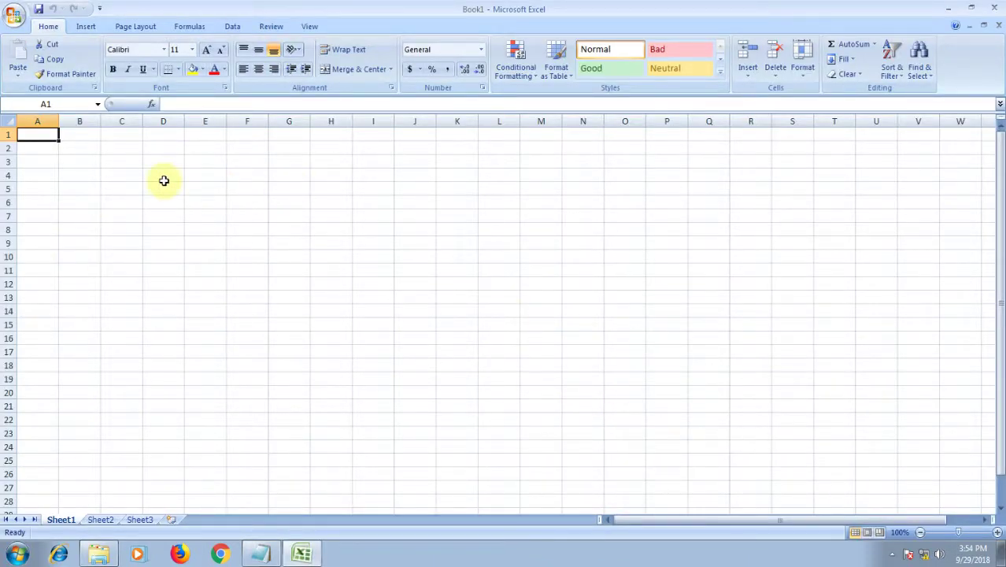
# Give D6:D19 Currency format with the Hindi (India) rupee symbol and 2 decimals.
pyautogui.click(165, 203)
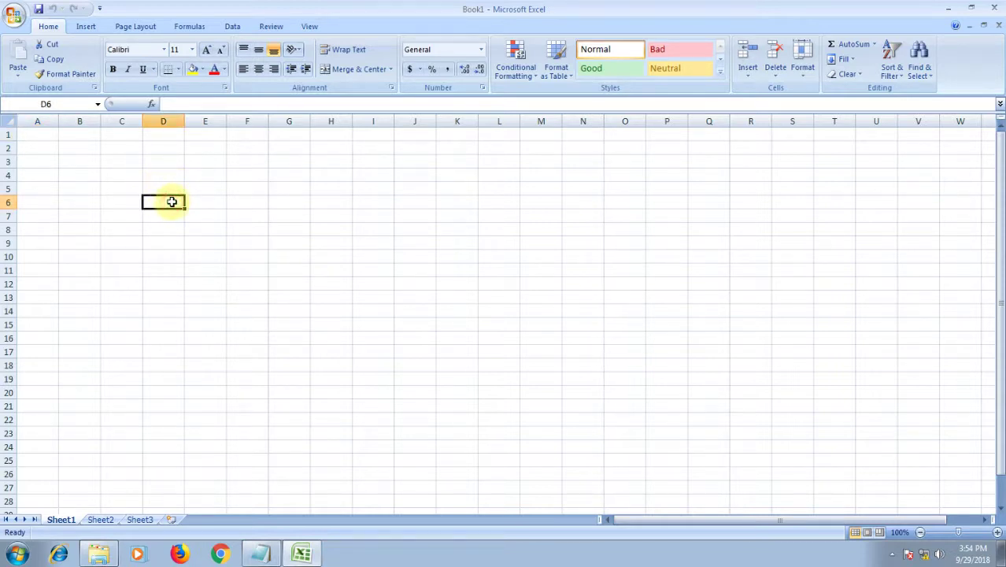
pyautogui.moveTo(172, 203); pyautogui.dragTo(174, 380)
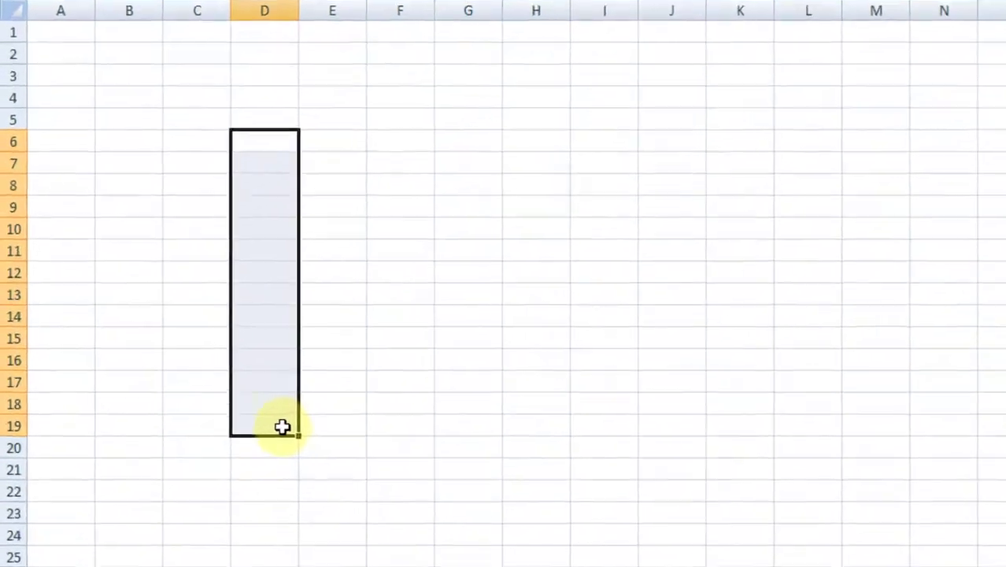
pyautogui.rightClick(276, 191)
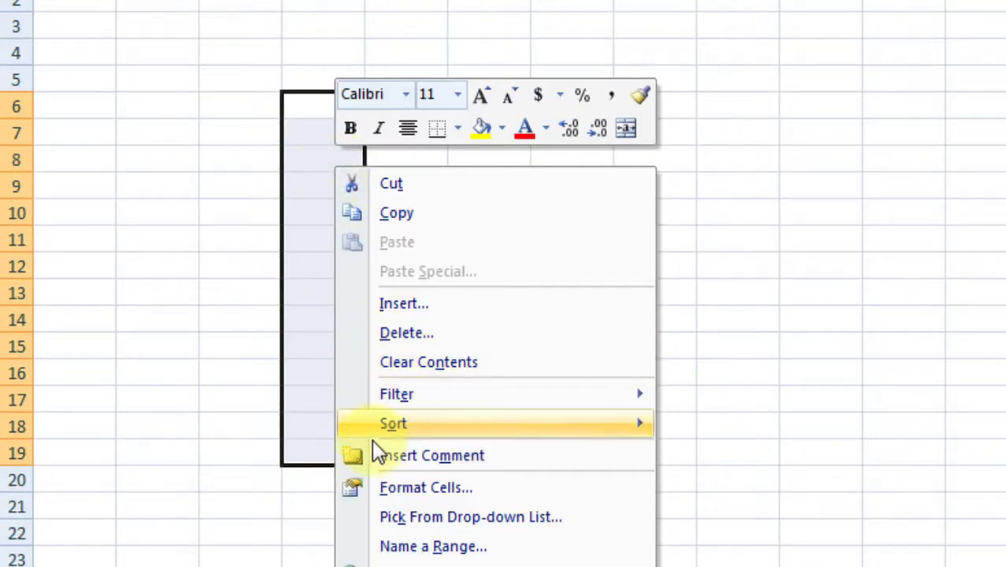
pyautogui.click(411, 487)
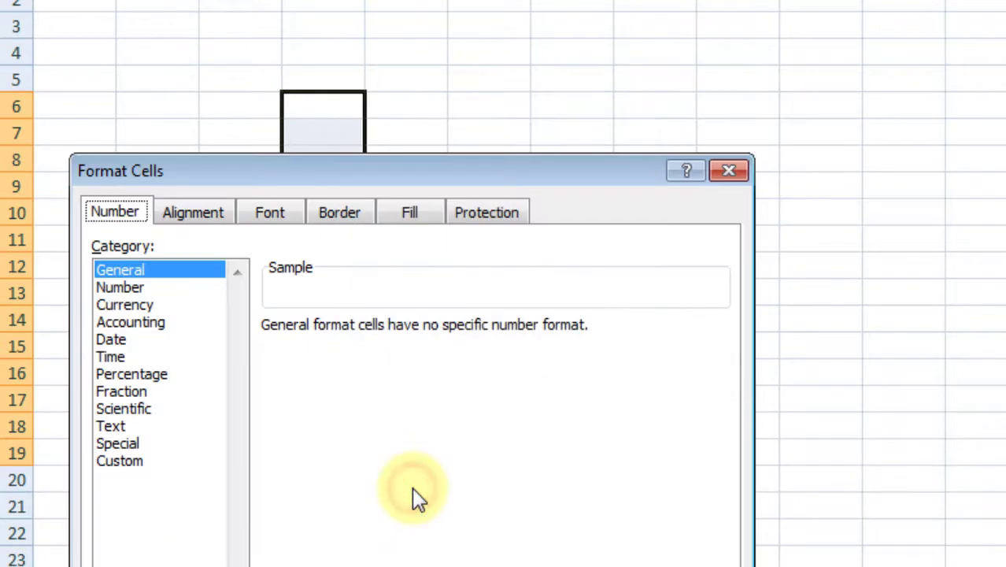
pyautogui.click(126, 304)
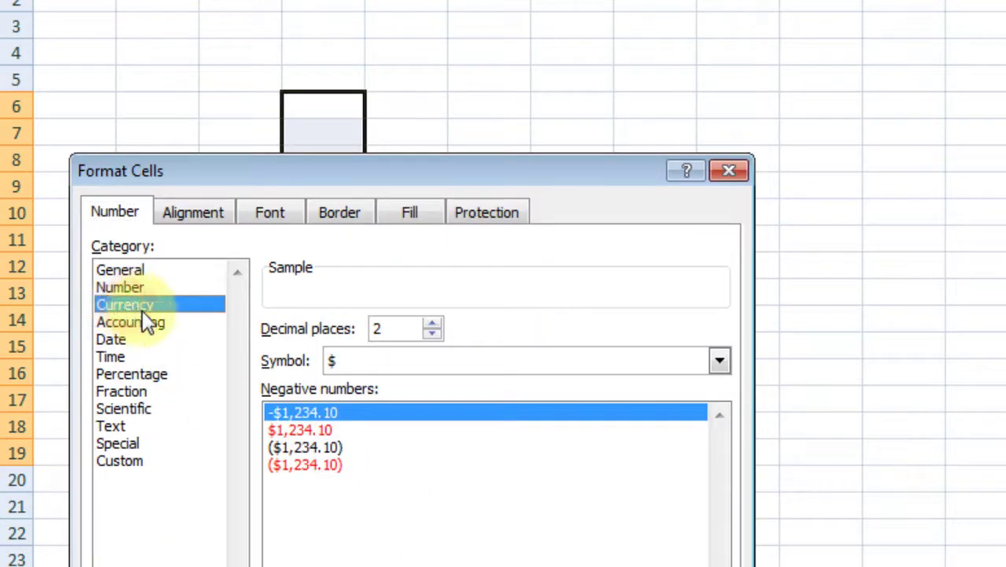
pyautogui.click(682, 369)
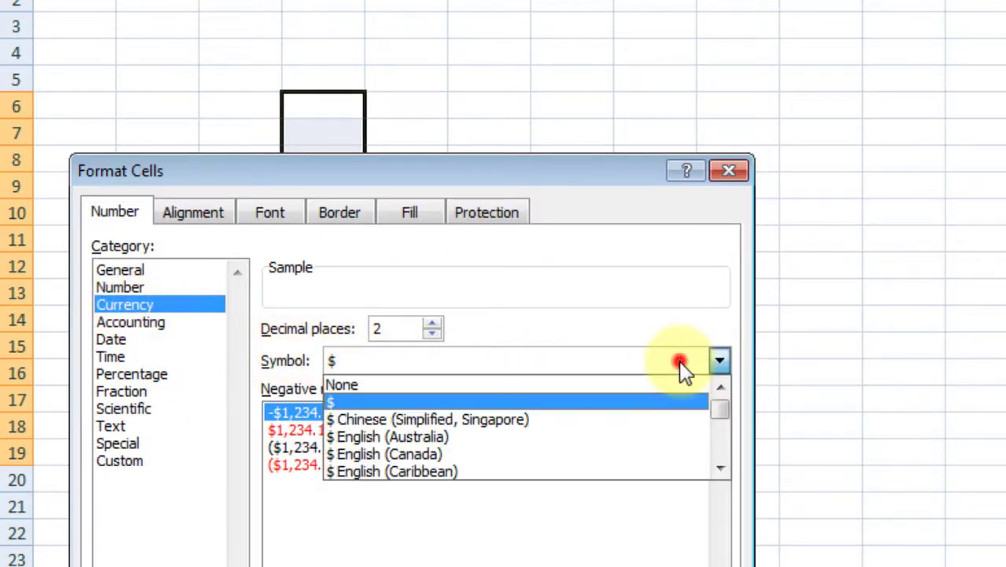
pyautogui.click(719, 466)
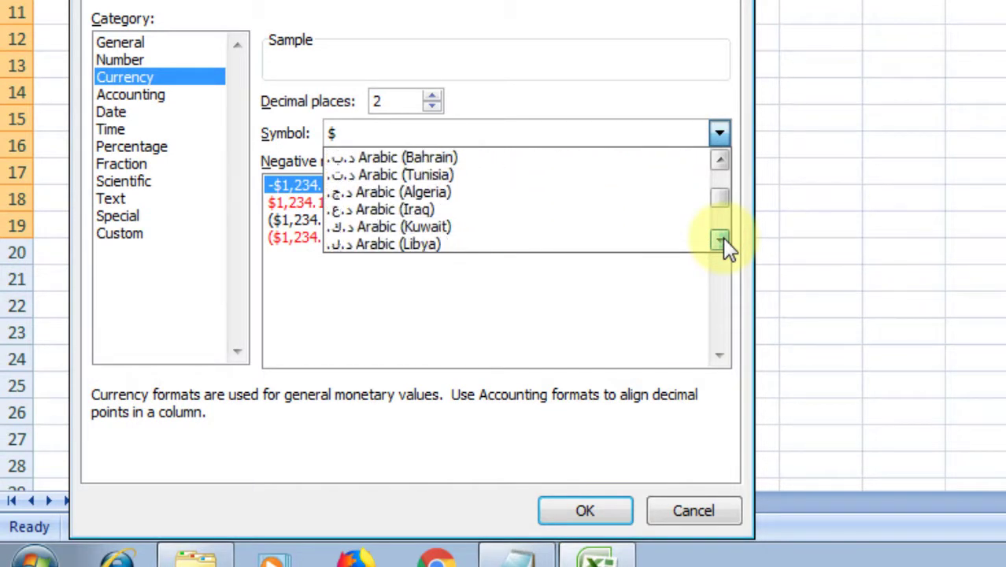
pyautogui.click(720, 160)
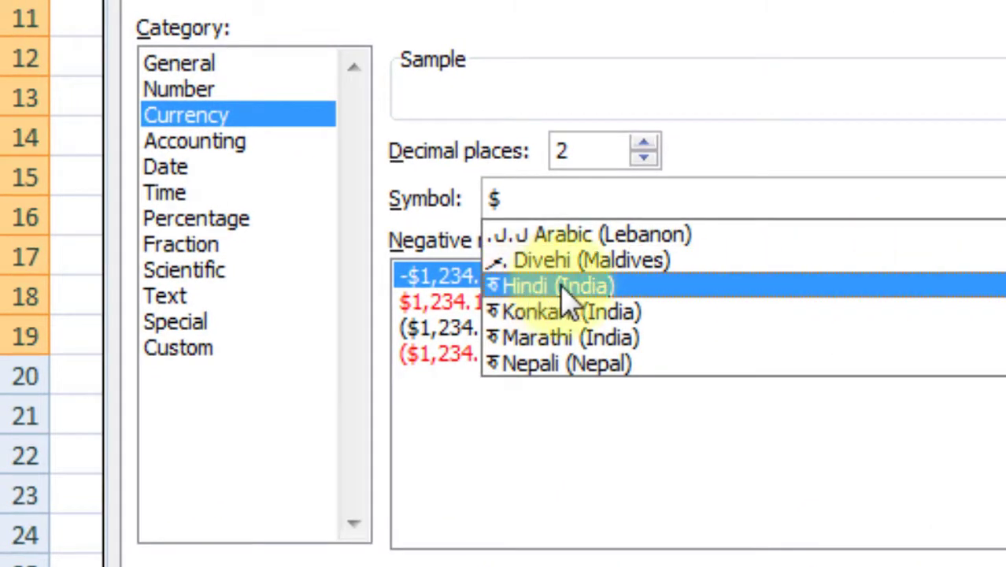
pyautogui.click(660, 287)
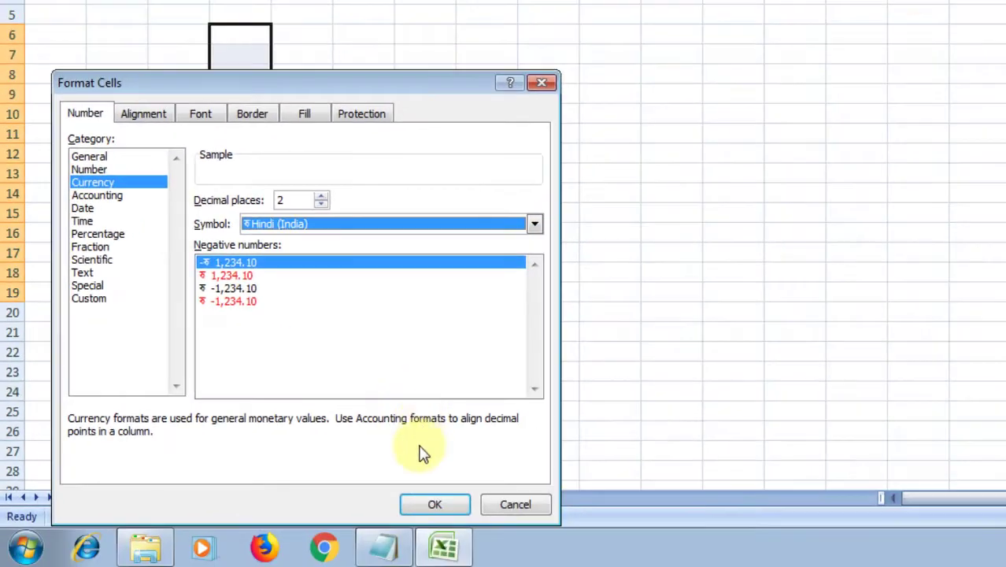
pyautogui.click(434, 502)
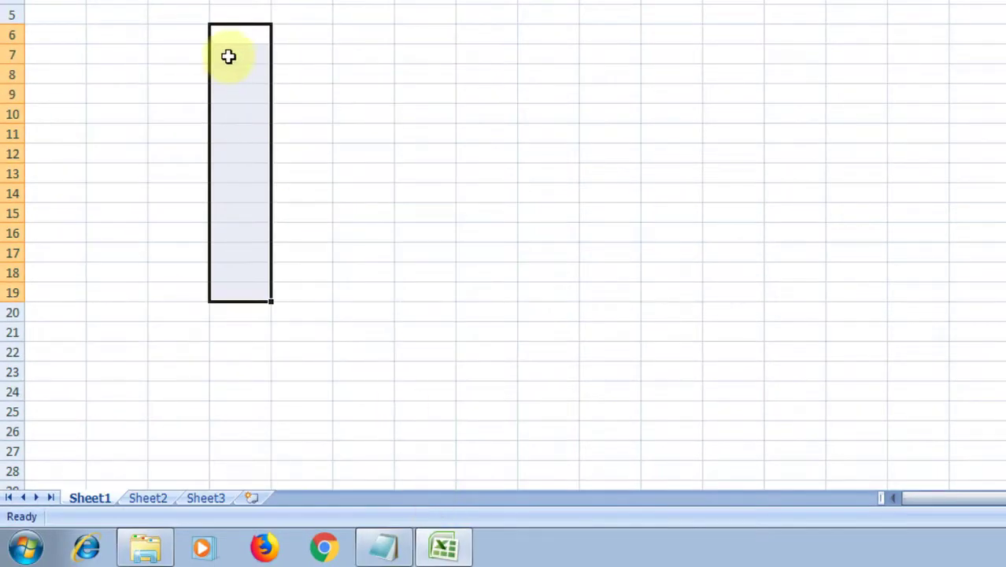
# Enter 50, 70, 100, 500 and 10 into D7 through D11.
pyautogui.click(233, 54)
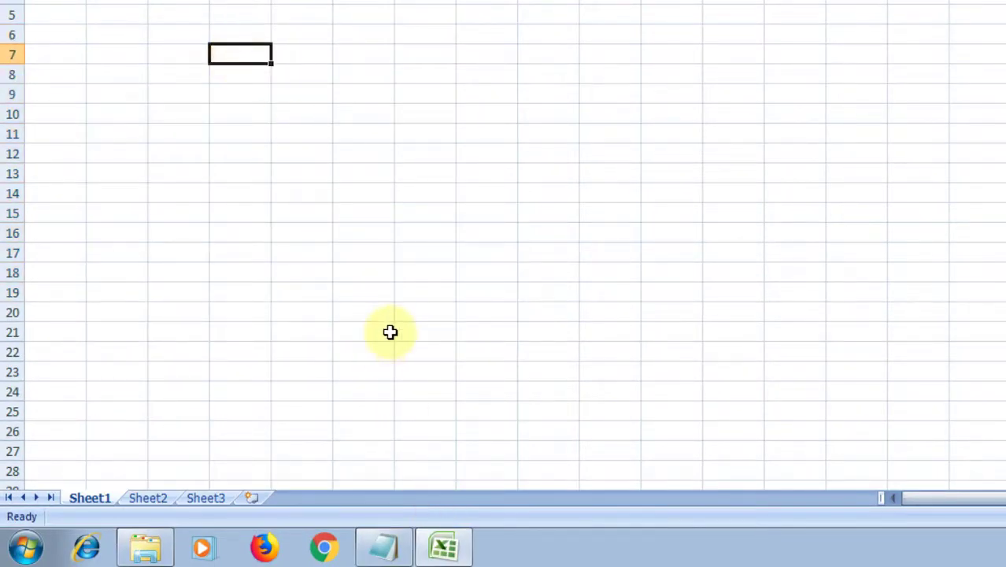
pyautogui.write('50')
pyautogui.press('Return')
pyautogui.write('70')
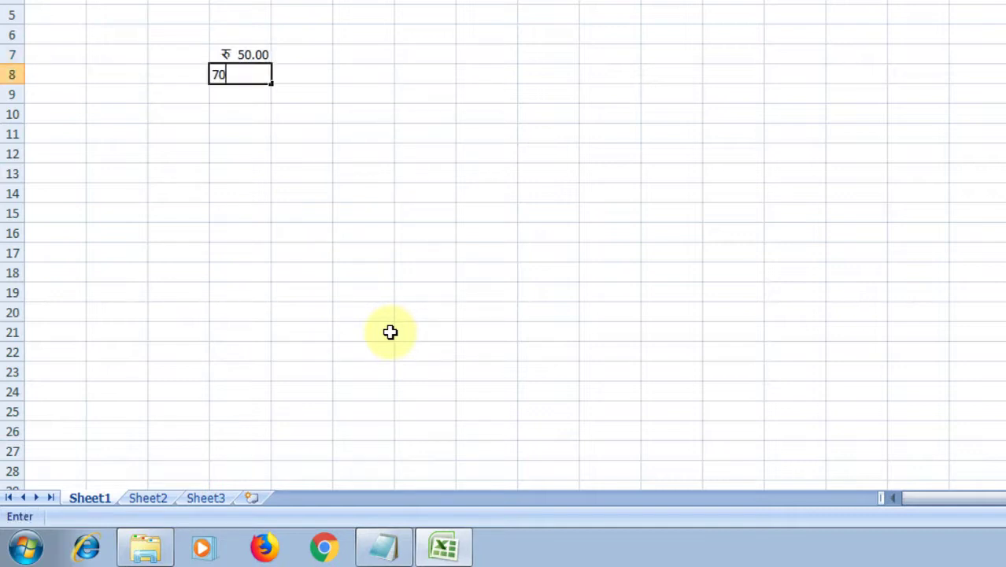
pyautogui.press('Return')
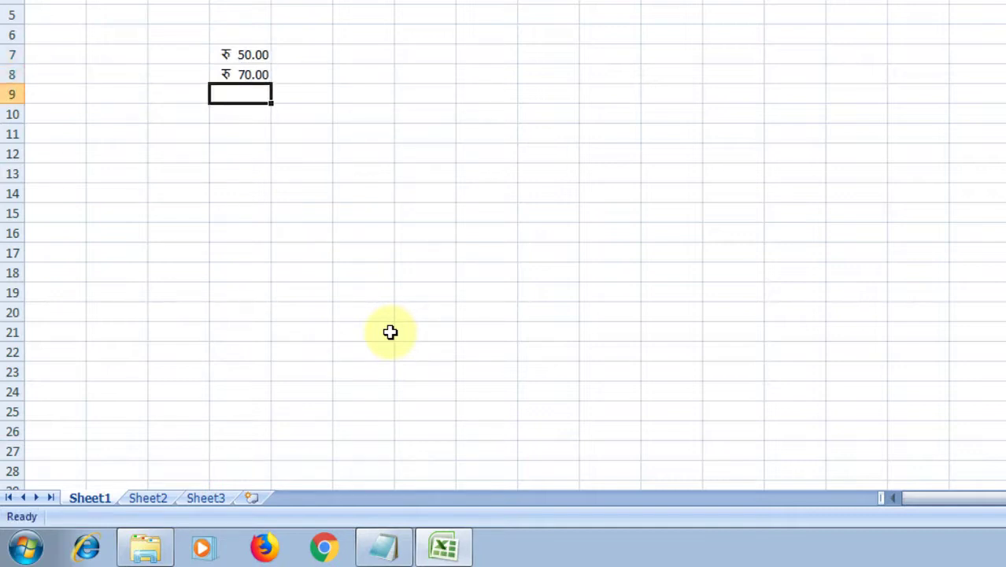
pyautogui.write('100')
pyautogui.press('Return')
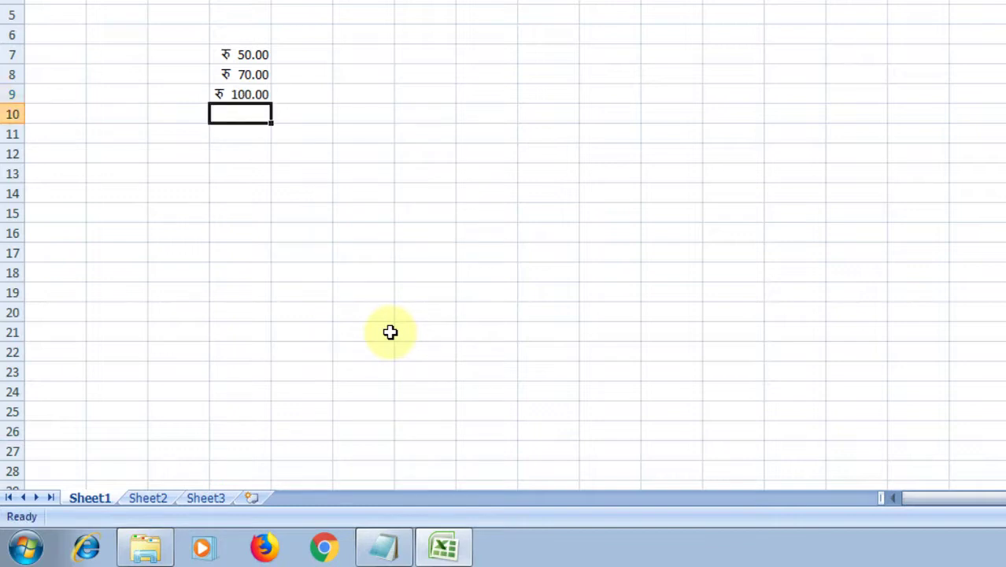
pyautogui.write('500')
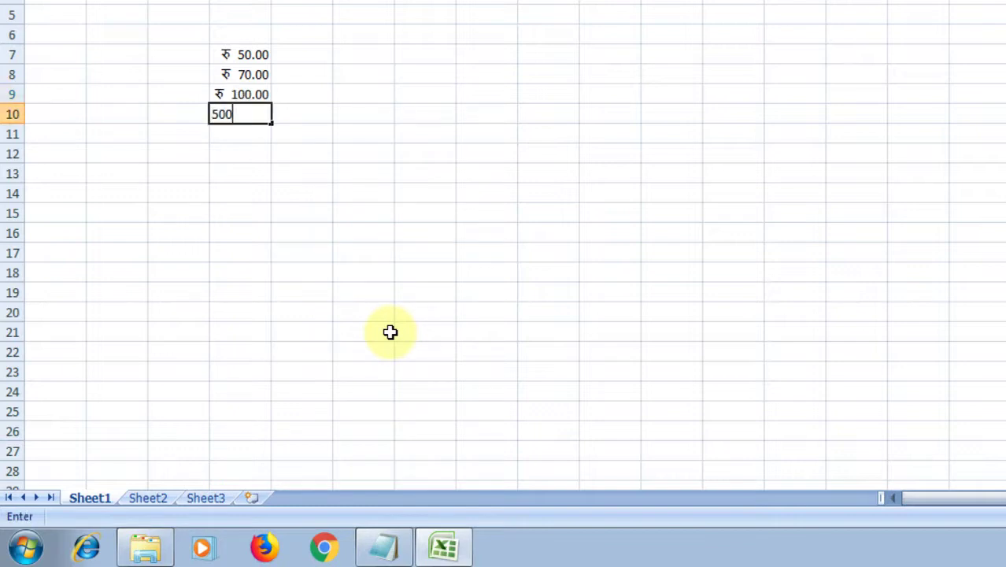
pyautogui.press('Return')
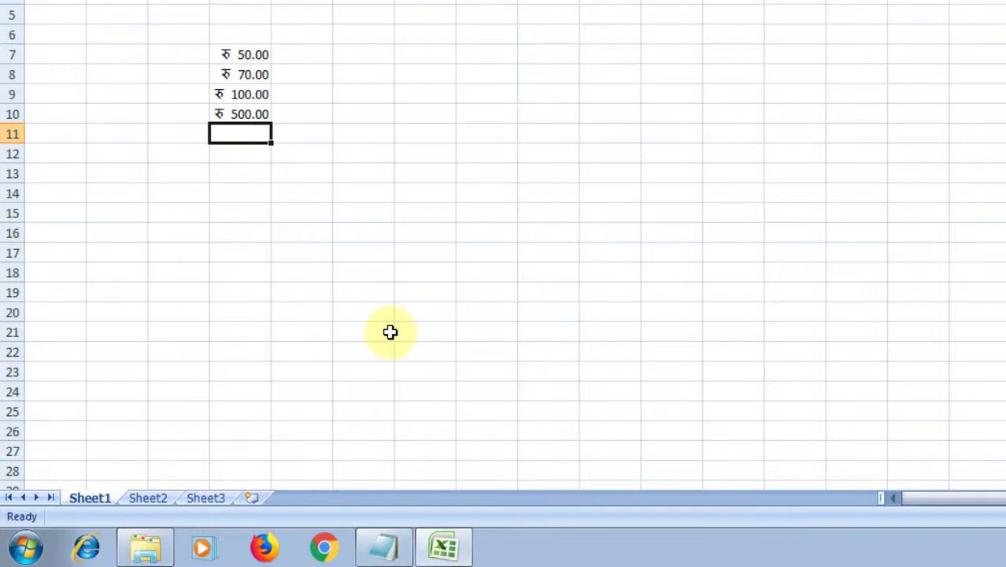
pyautogui.write('10')
pyautogui.press('Return')
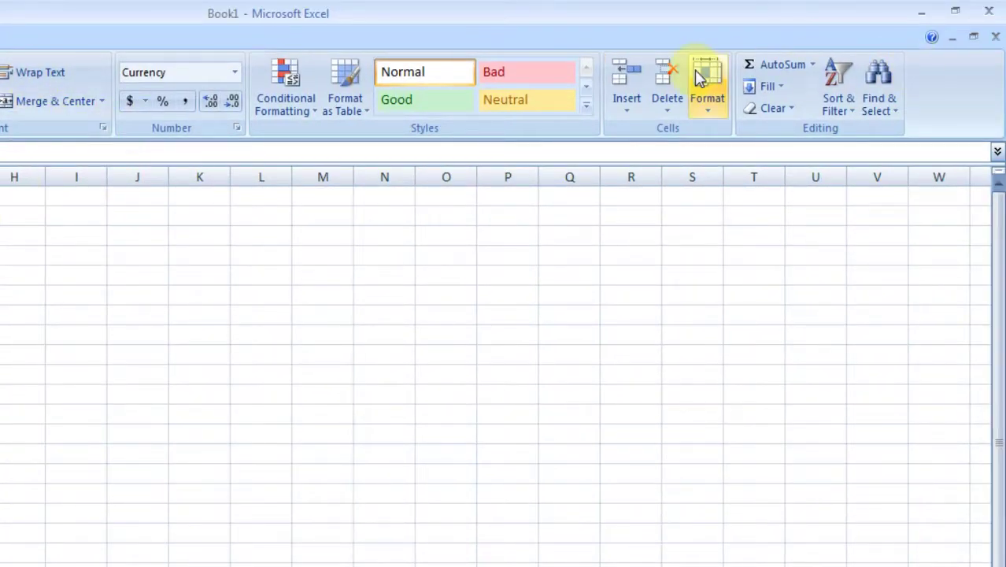
# Put a SUM of D7:D11 in D12, giving 730.00.
pyautogui.click(762, 64)
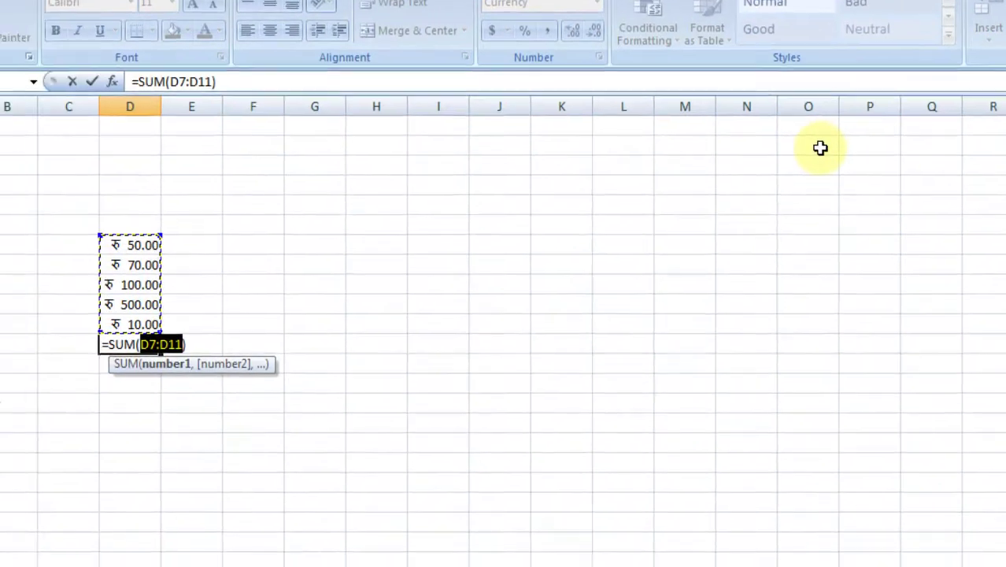
pyautogui.press('Return')
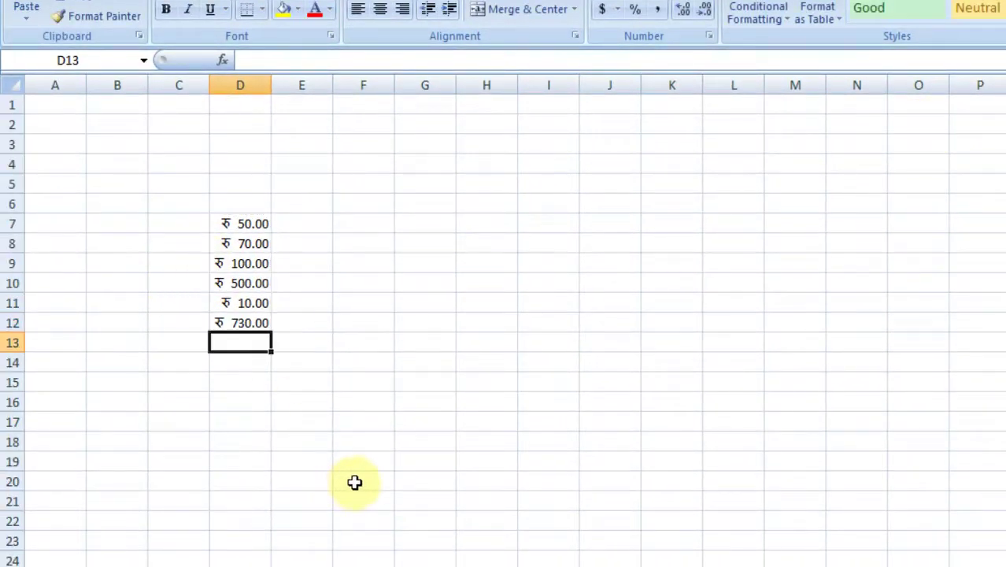
pyautogui.click(232, 328)
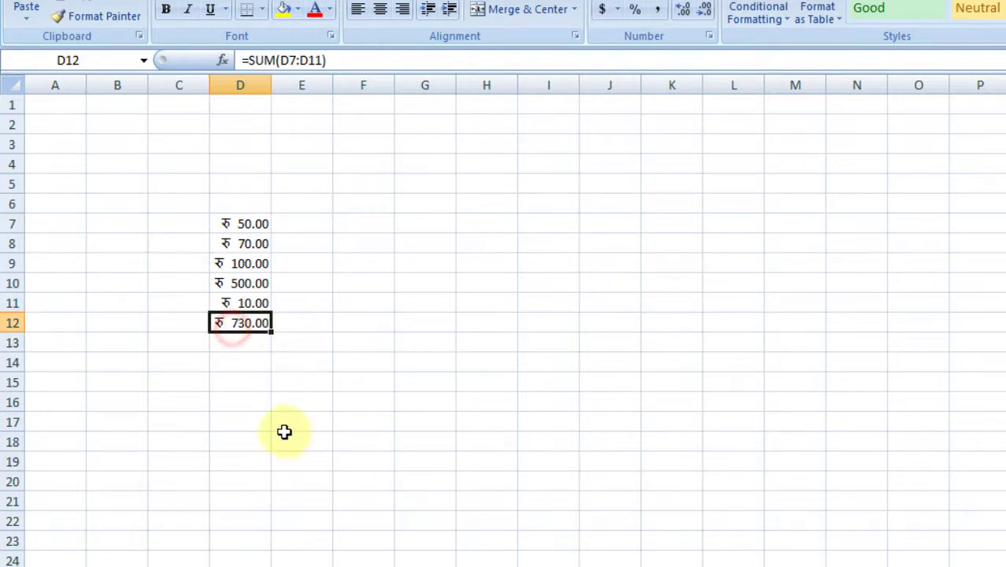
# Label the total with 'Total:' in C12.
pyautogui.click(186, 325)
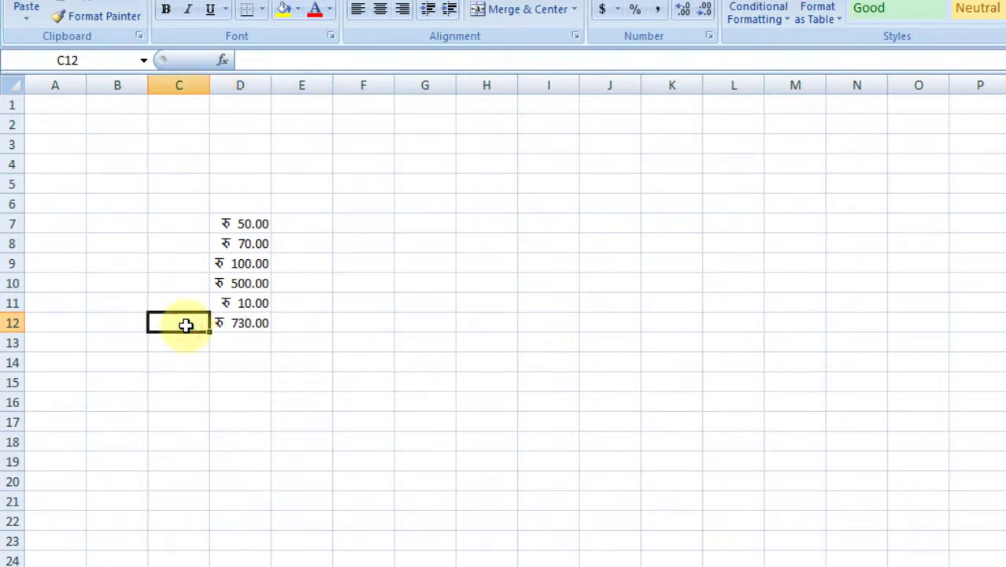
pyautogui.write('Total')
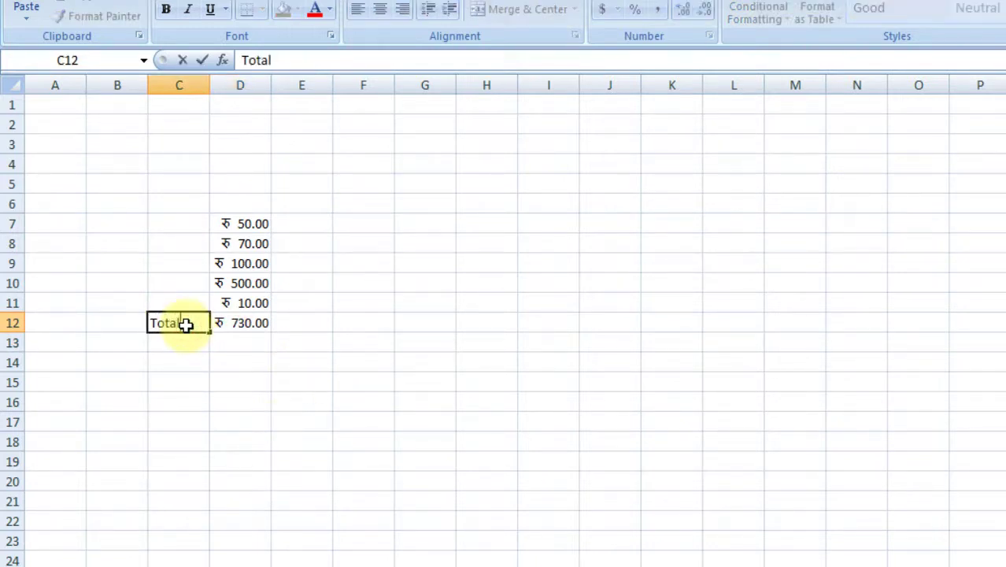
pyautogui.write(':')
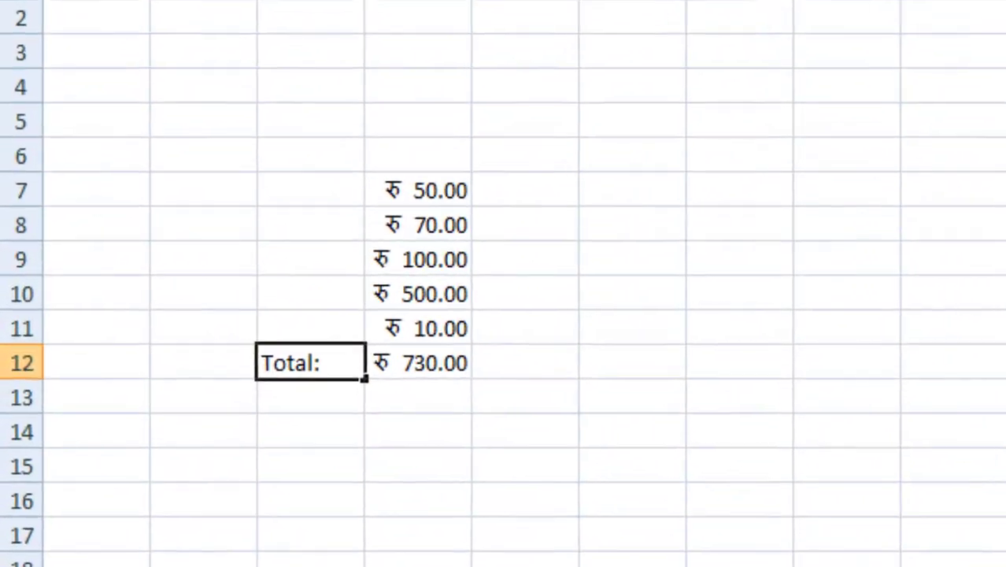
pyautogui.press('Return')
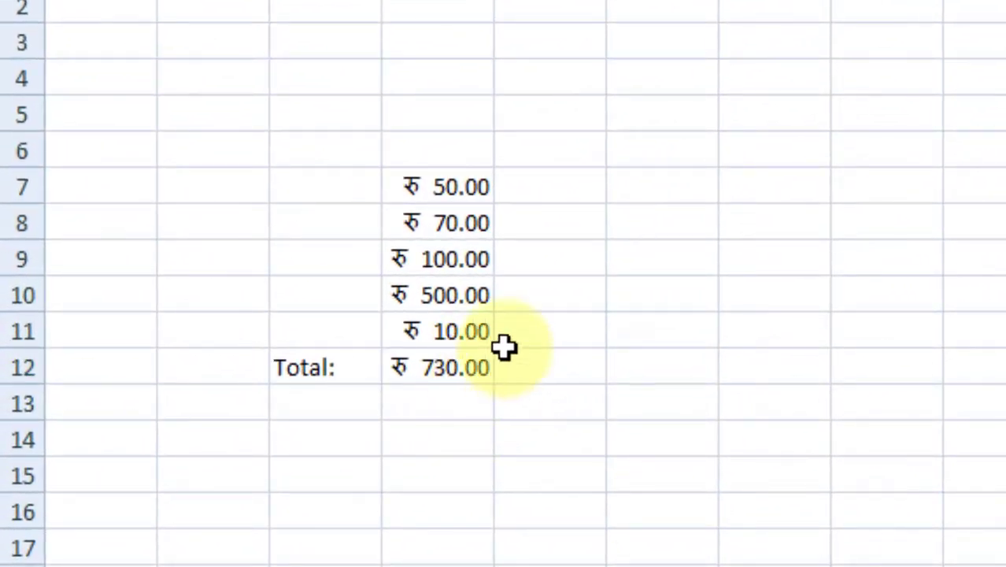
pyautogui.click(477, 377)
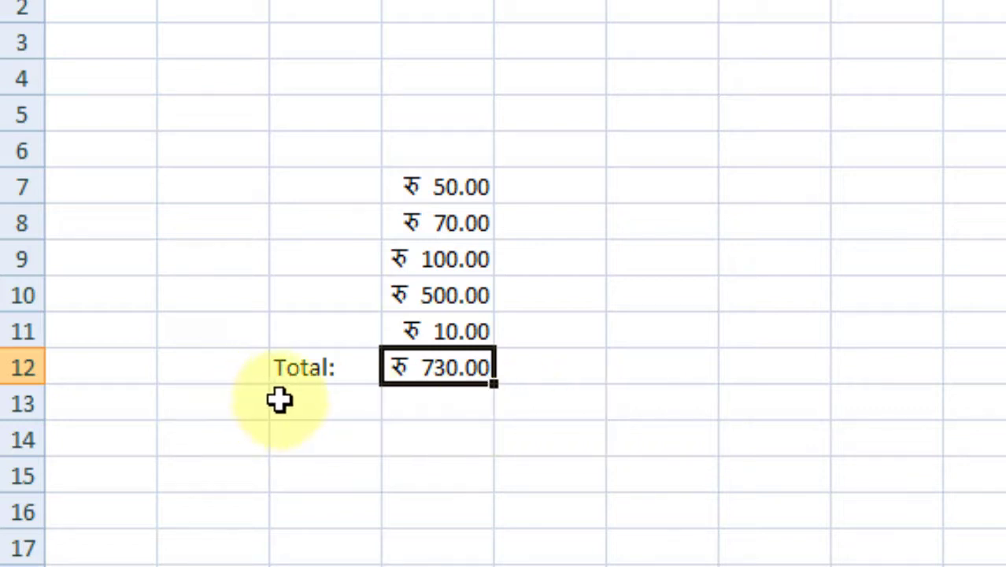
# Label C13 as the average row and start an AVERAGE formula in D13.
pyautogui.click(303, 406)
pyautogui.write('A')
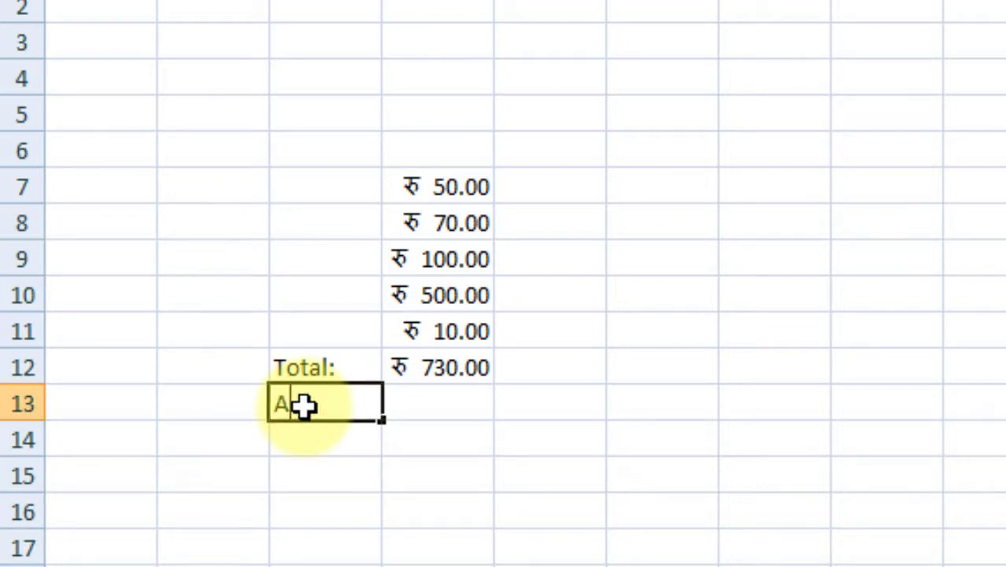
pyautogui.write('ve')
pyautogui.click(414, 407)
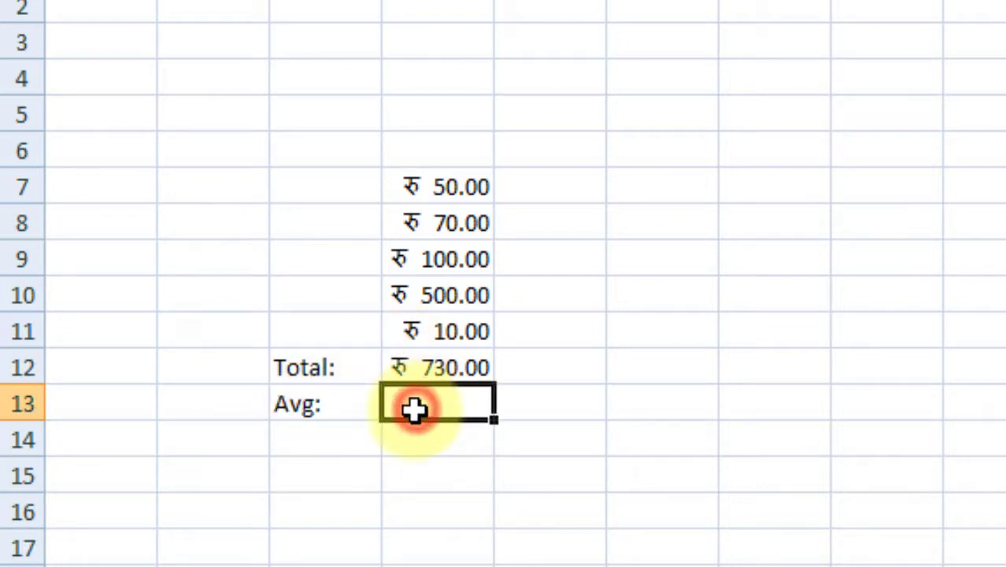
pyautogui.write('=')
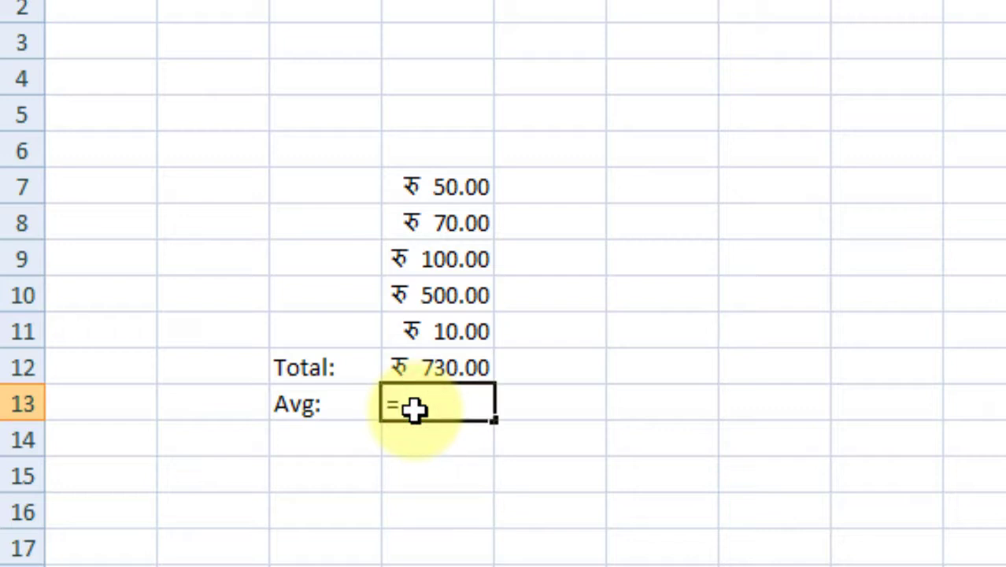
pyautogui.write('a')
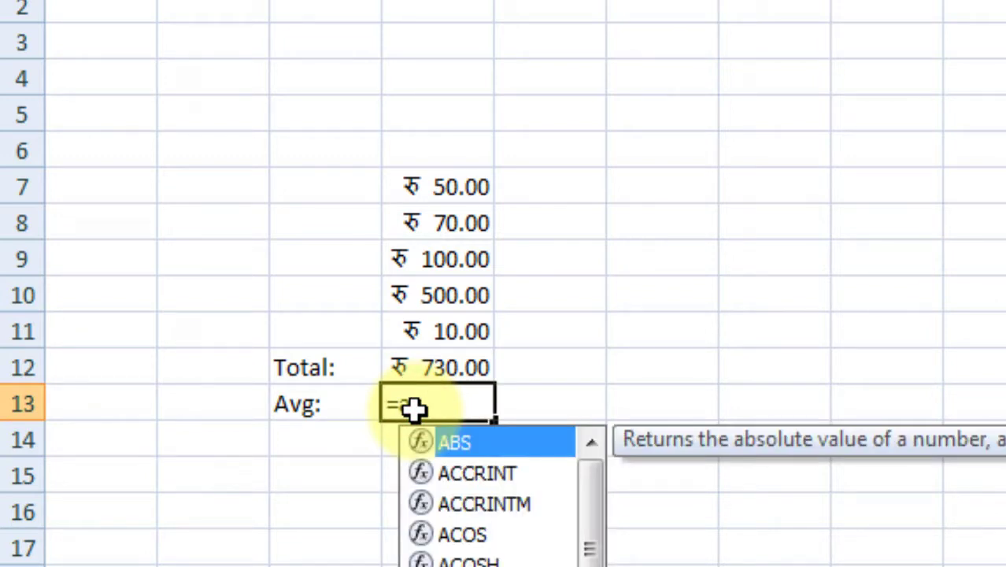
pyautogui.write('v')
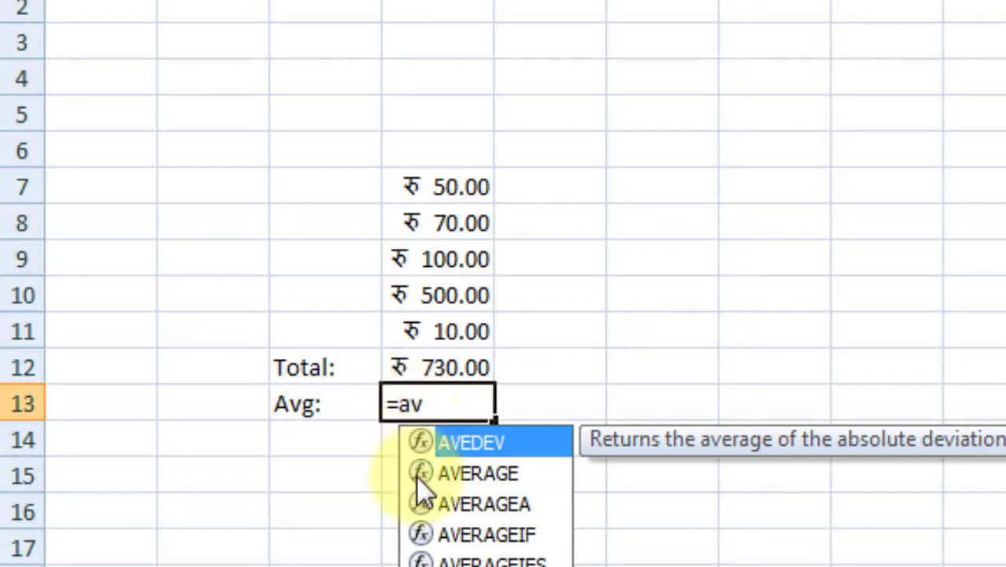
pyautogui.click(481, 475)
pyautogui.doubleClick(481, 475)
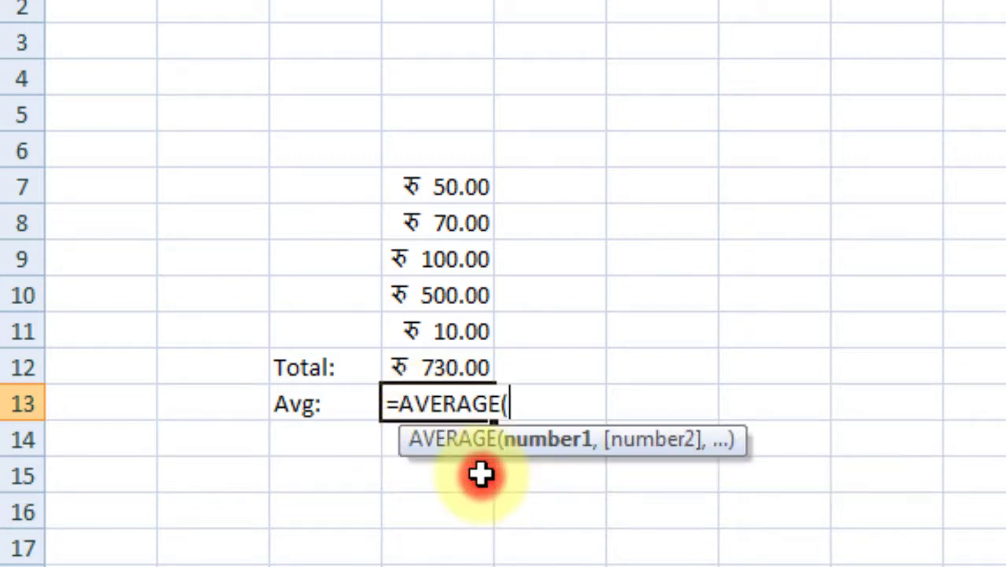
# Complete =AVERAGE(D7:D11) in D13, returning ₹ 146.00.
pyautogui.click(443, 189)
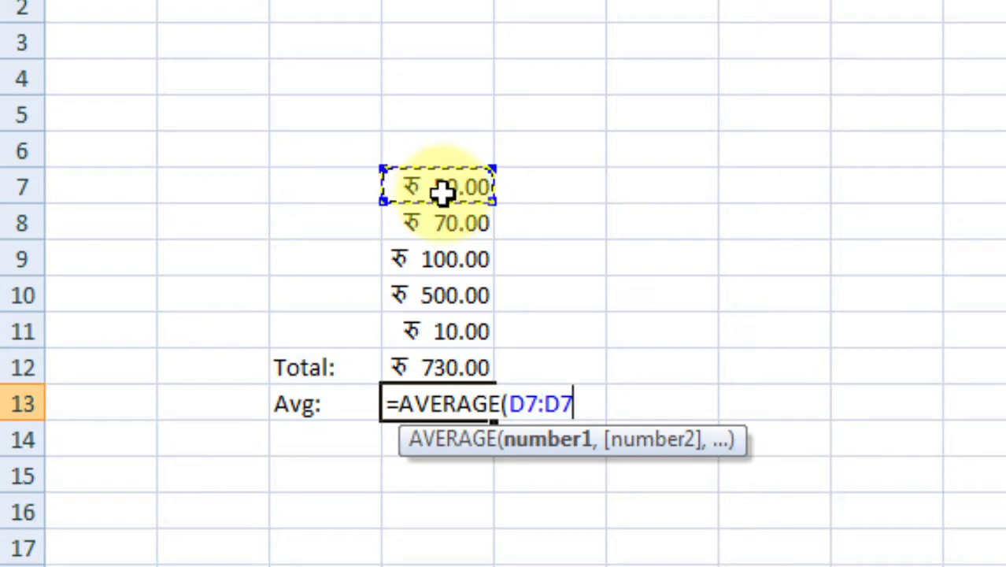
pyautogui.moveTo(443, 189)
pyautogui.mouseDown()
pyautogui.moveTo(390, 332)
pyautogui.moveTo(435, 334)
pyautogui.mouseUp()
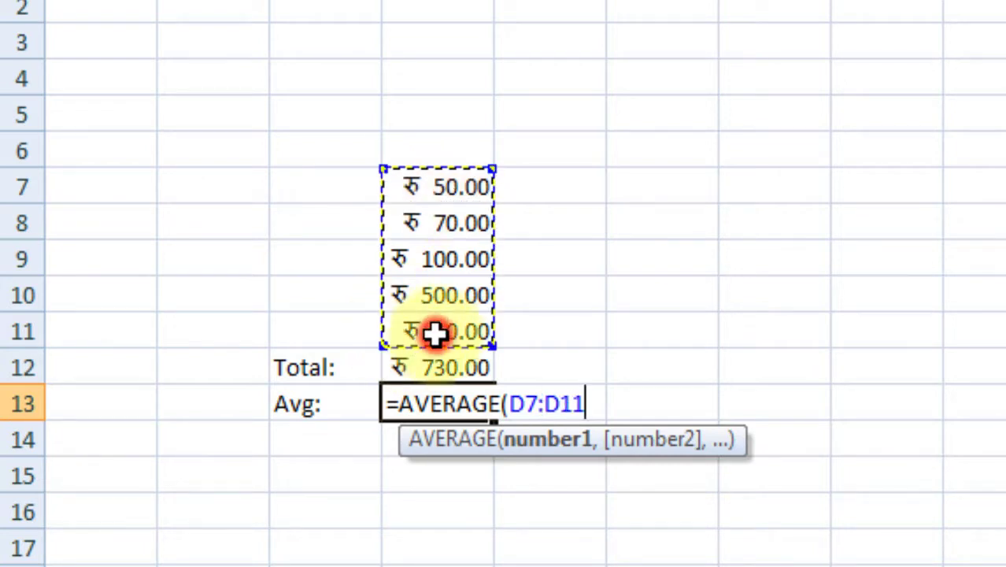
pyautogui.write(')')
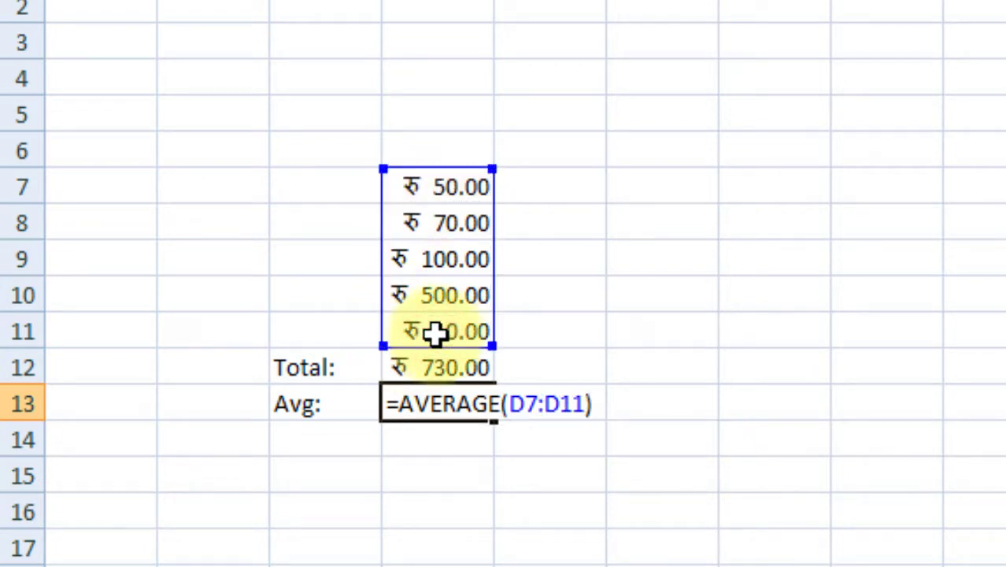
pyautogui.press('Return')
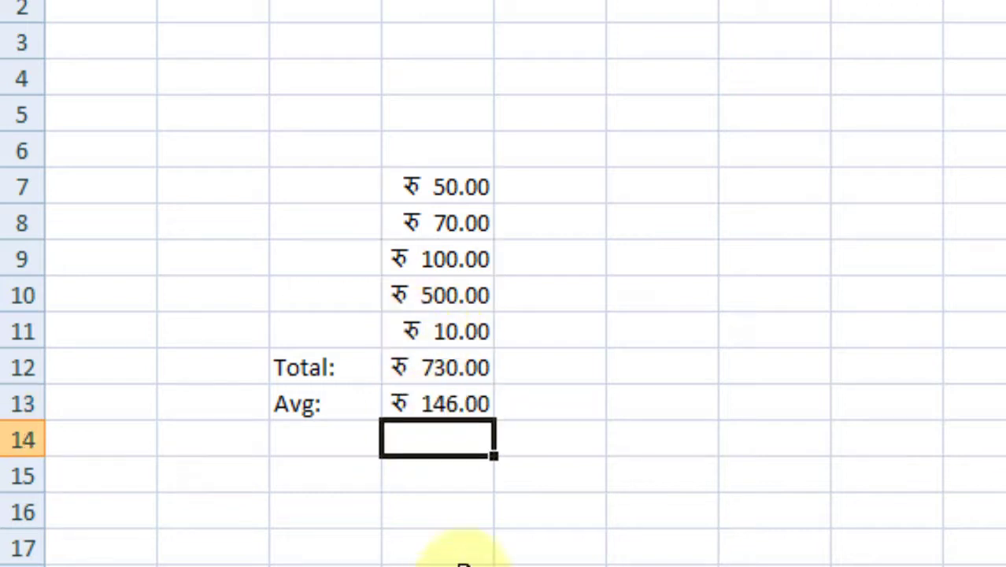
pyautogui.click(440, 408)
pyautogui.click(440, 408)
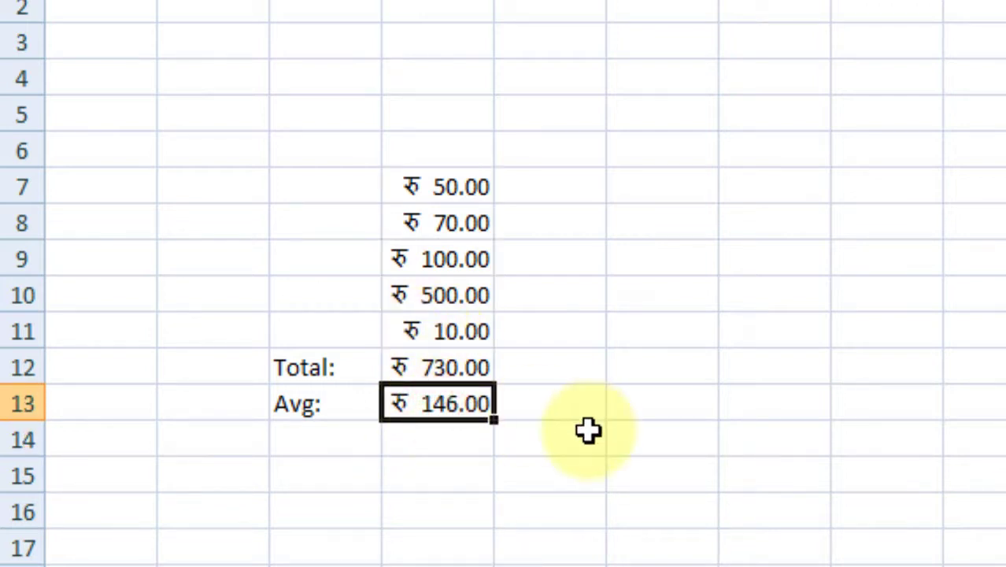
pyautogui.click(324, 433)
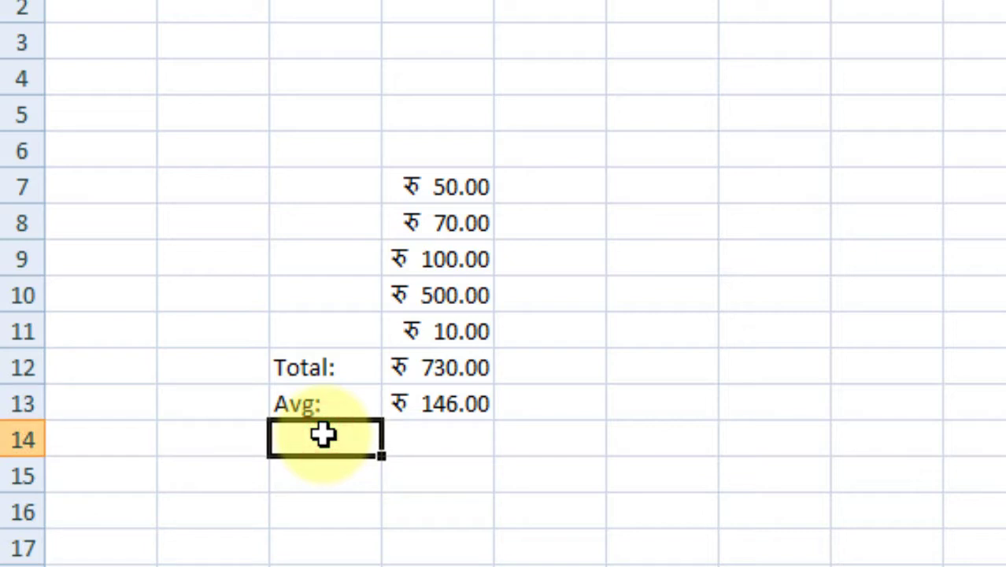
# Label C14 'Max:' and enter =MAX(D7:D11) in D14, returning ₹ 500.00.
pyautogui.write('Max:')
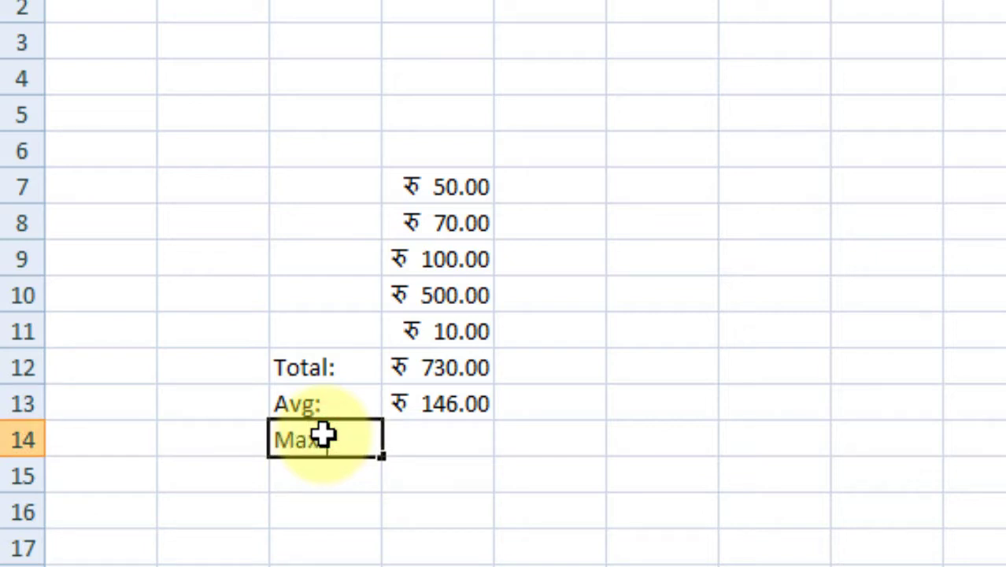
pyautogui.click(461, 438)
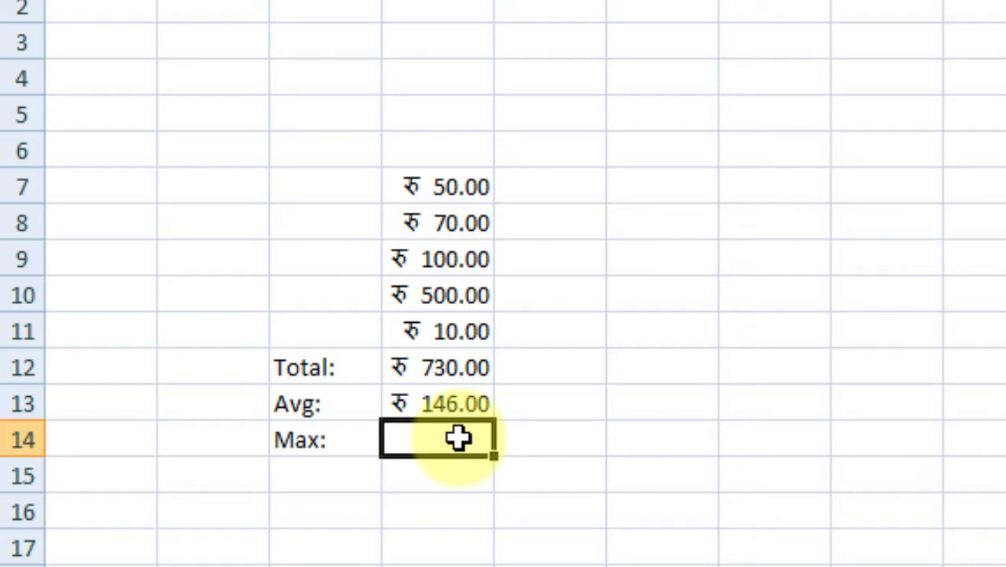
pyautogui.write('=ma')
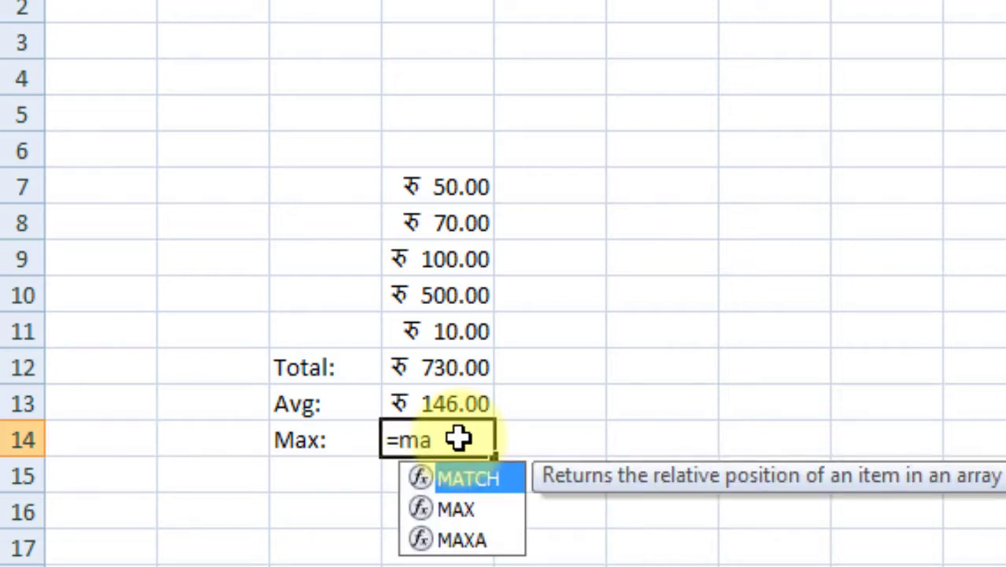
pyautogui.doubleClick(470, 508)
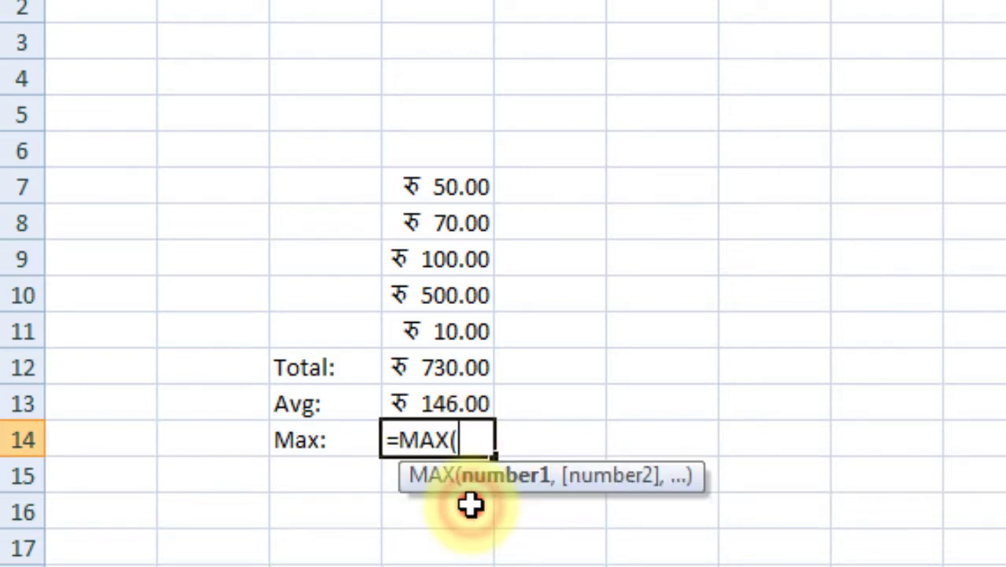
pyautogui.click(460, 185)
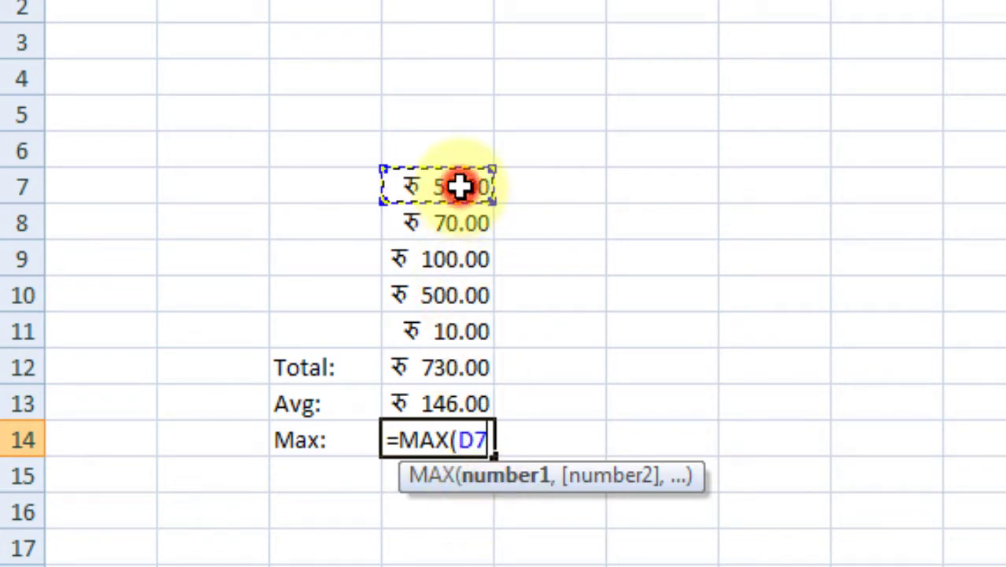
pyautogui.moveTo(460, 186); pyautogui.dragTo(461, 286)
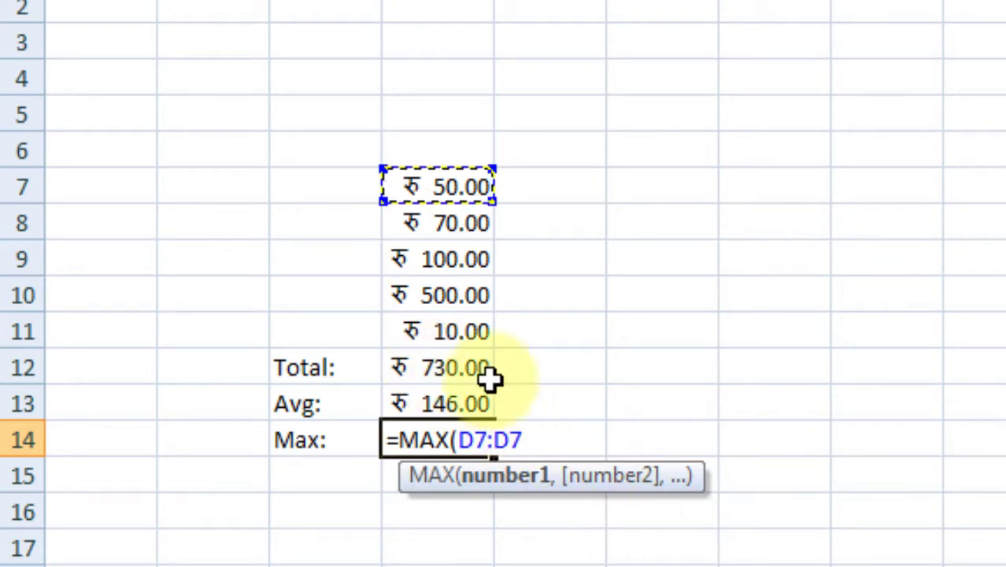
pyautogui.keyDown('shift'); pyautogui.click(444, 336); pyautogui.keyUp('shift')
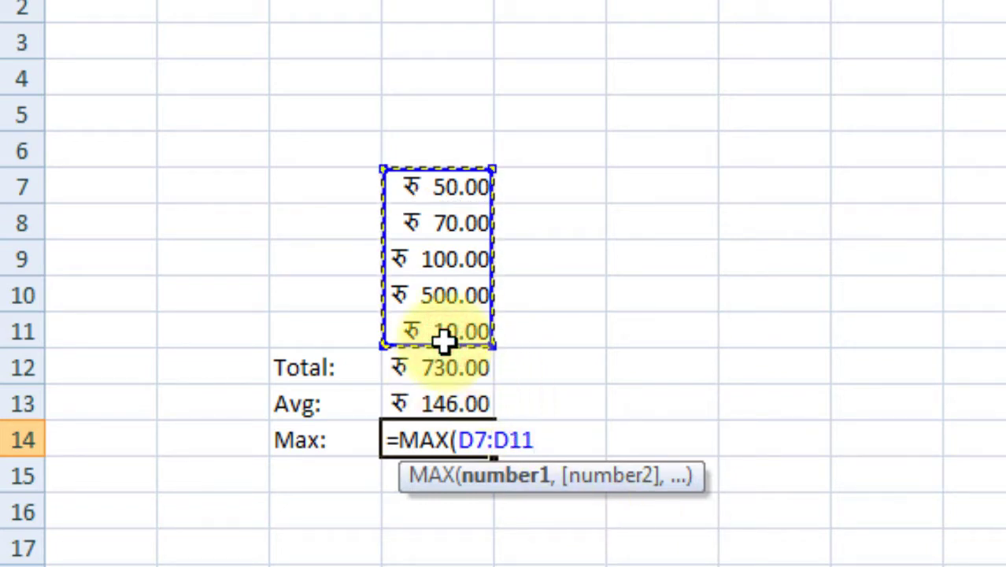
pyautogui.write(')')
pyautogui.press('Return')
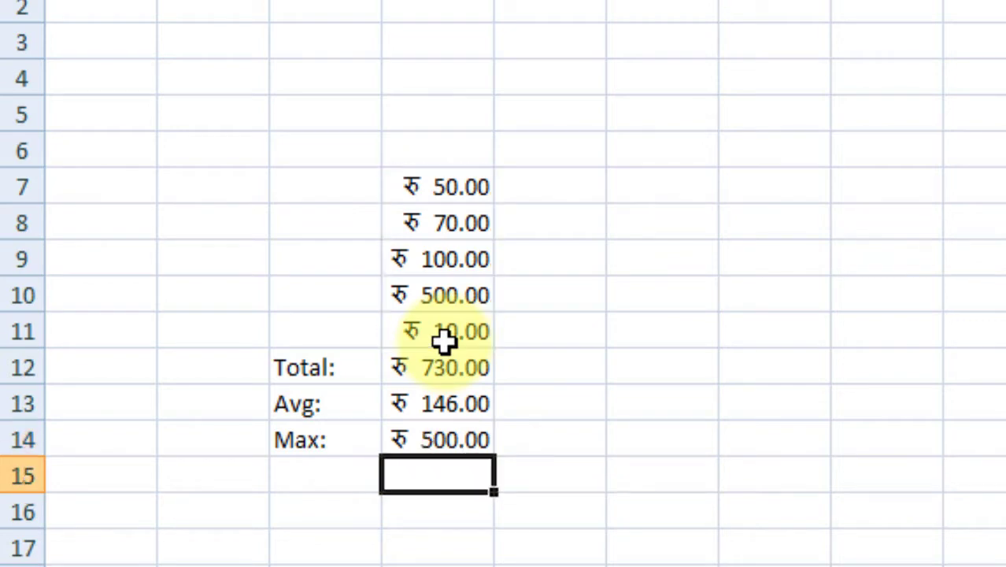
pyautogui.click(437, 441)
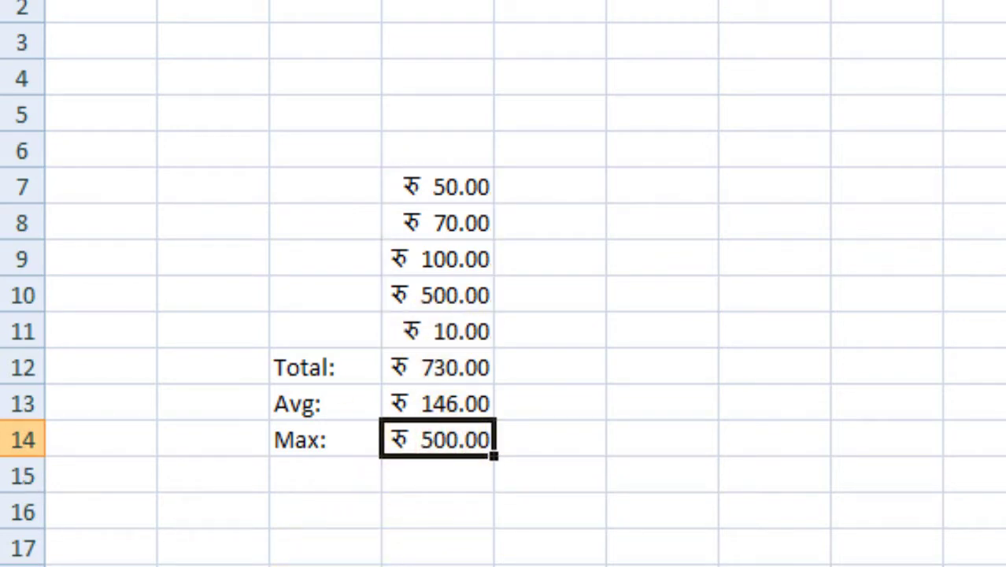